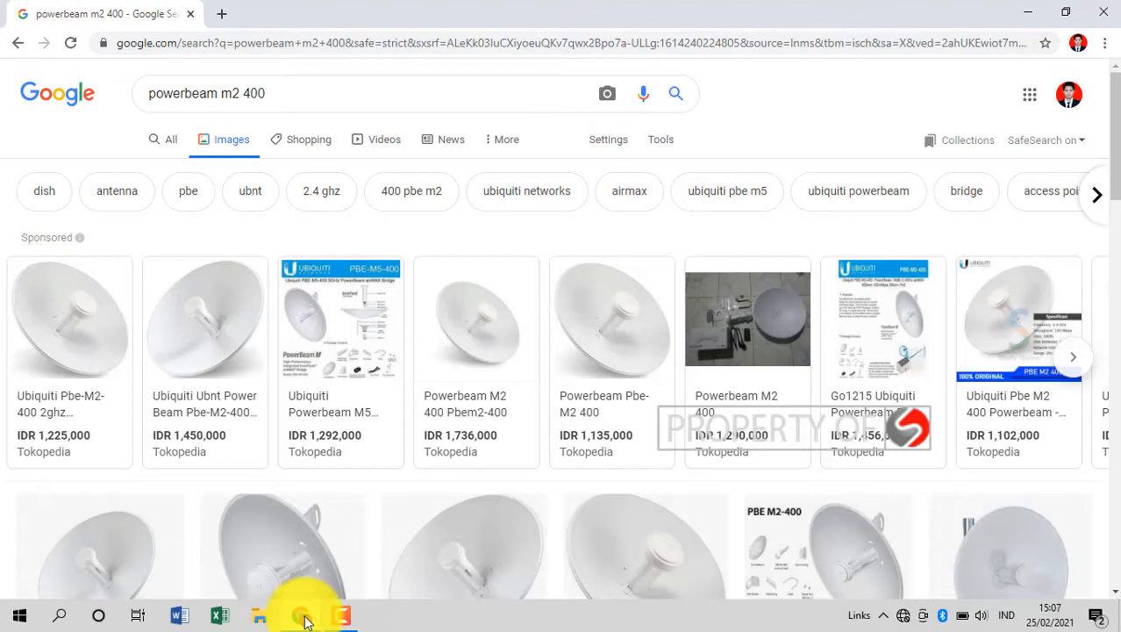
# In a new Chrome tab, try loading 192.168.1.20, which reports the site can't be reached.
pyautogui.click(221, 14)
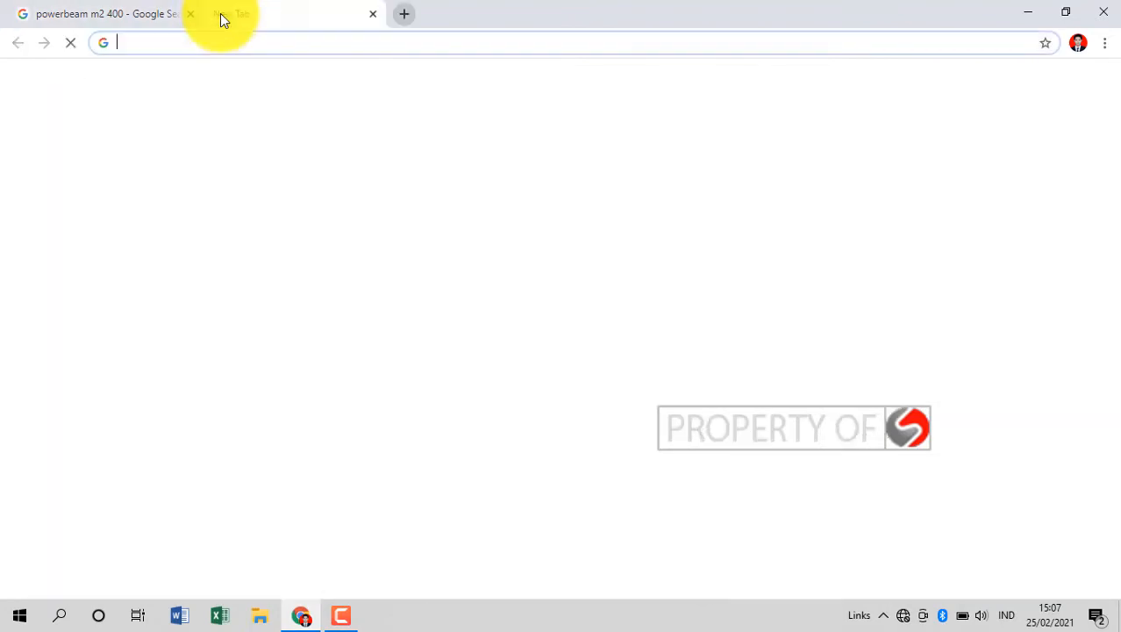
pyautogui.click(242, 50)
pyautogui.write('1')
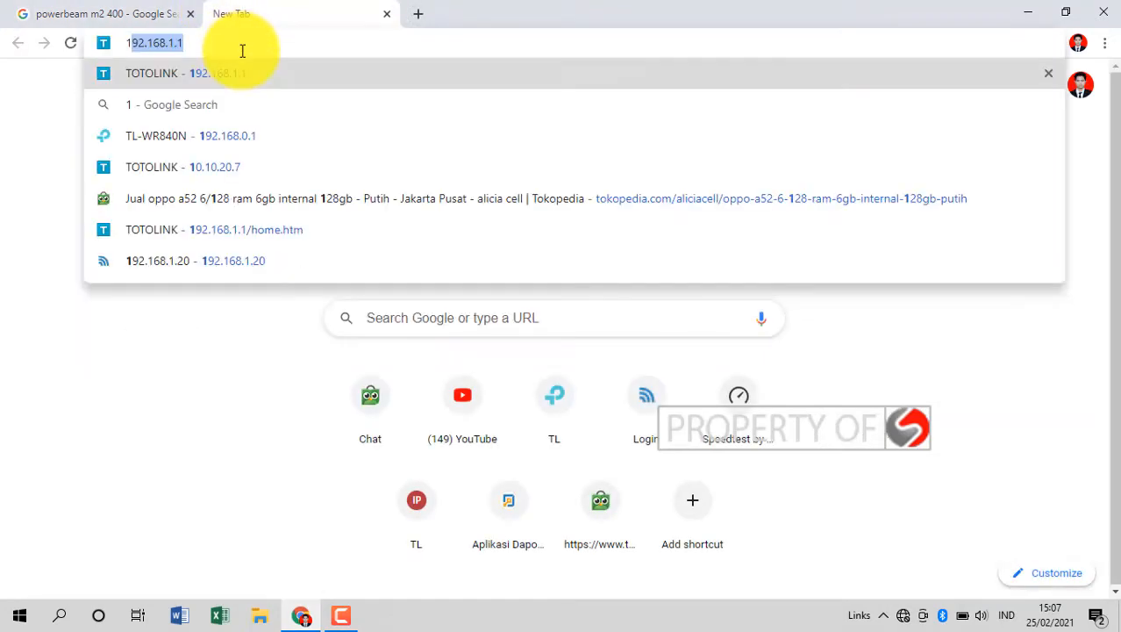
pyautogui.write('92.168')
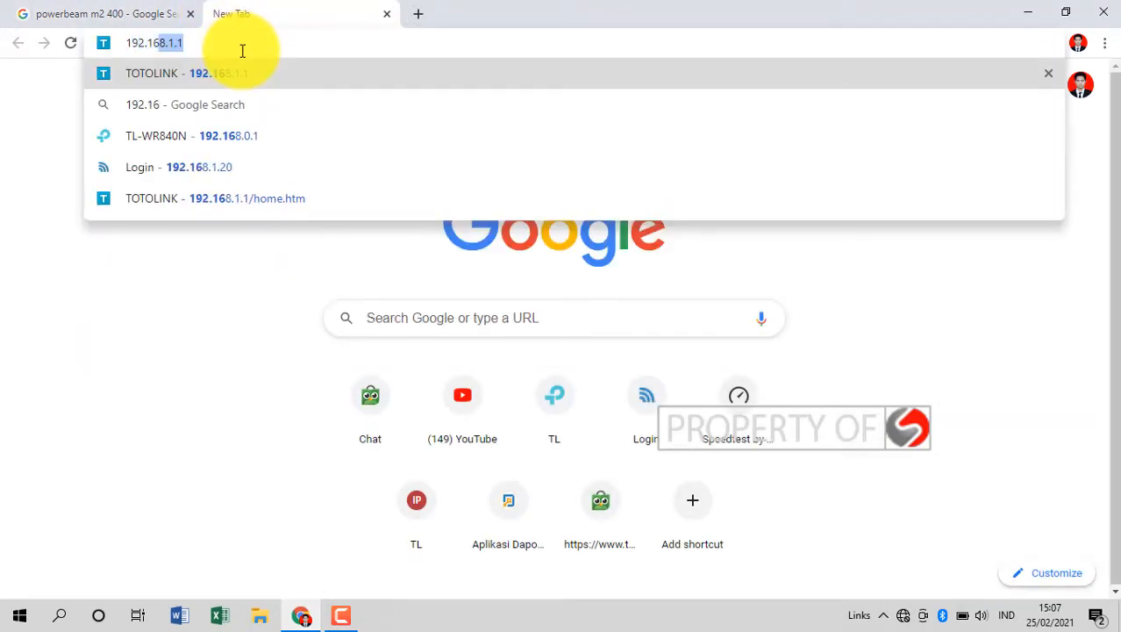
pyautogui.write('.1.')
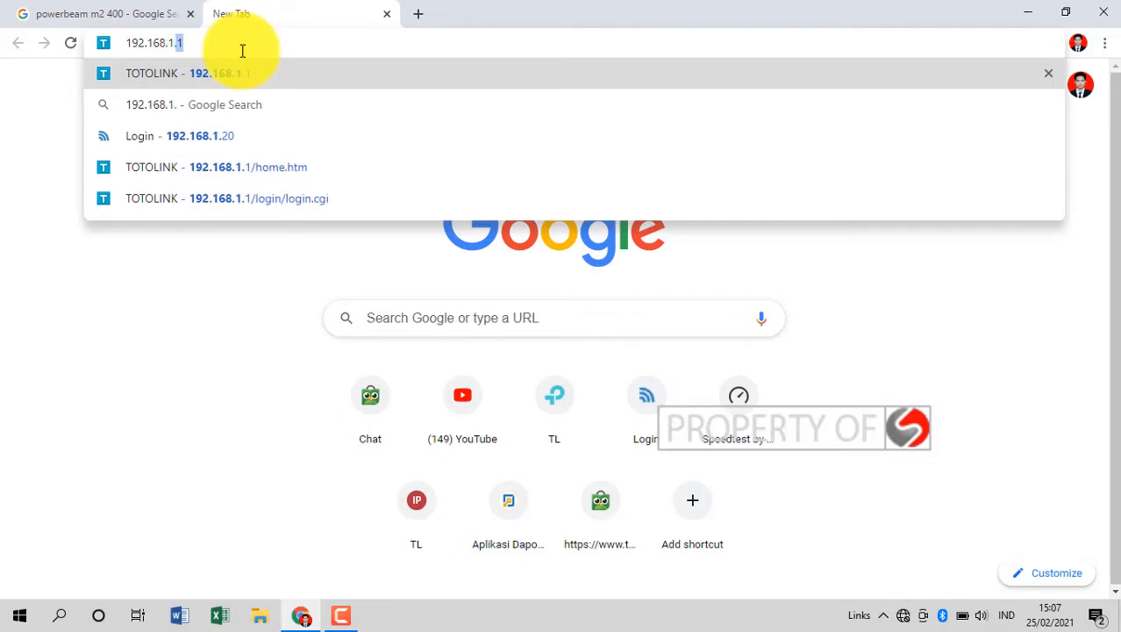
pyautogui.write('20')
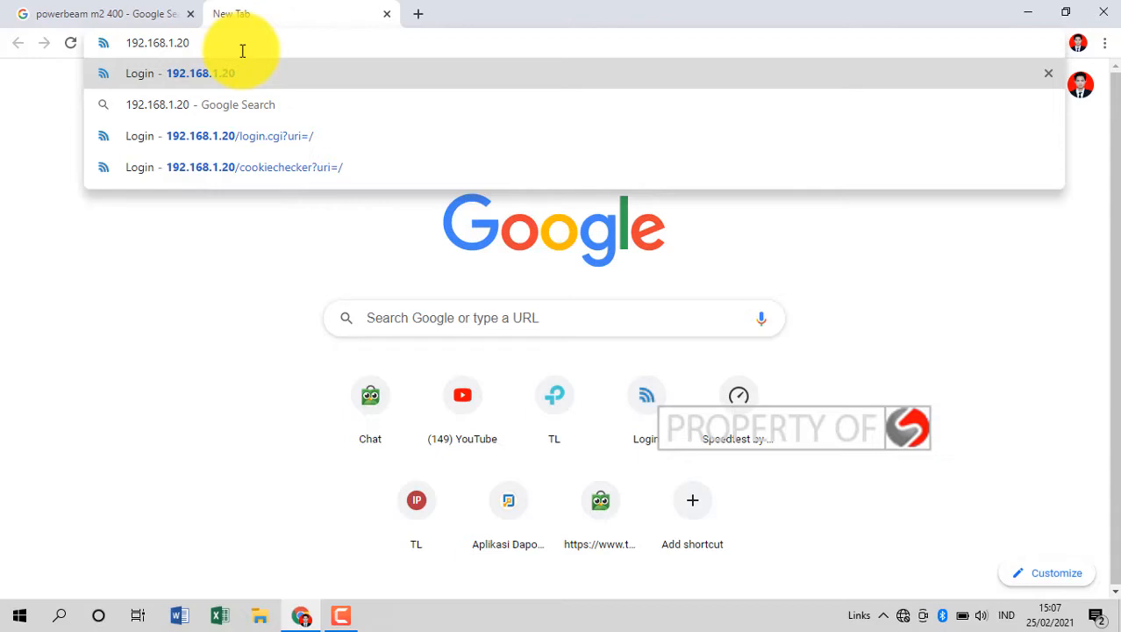
pyautogui.press('Return')
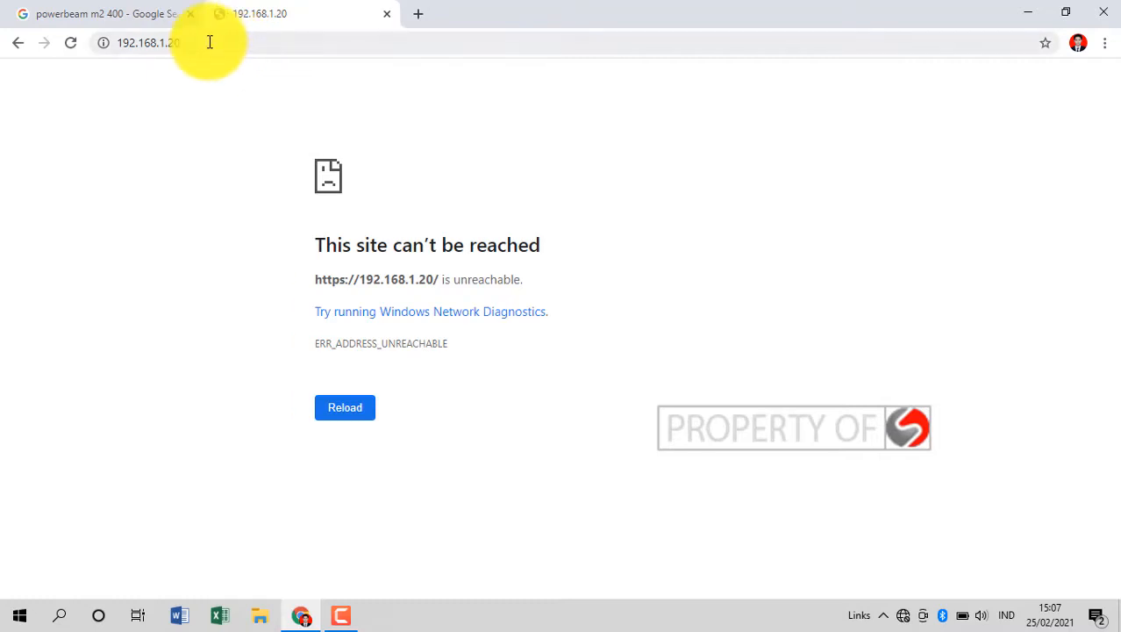
pyautogui.click(209, 42)
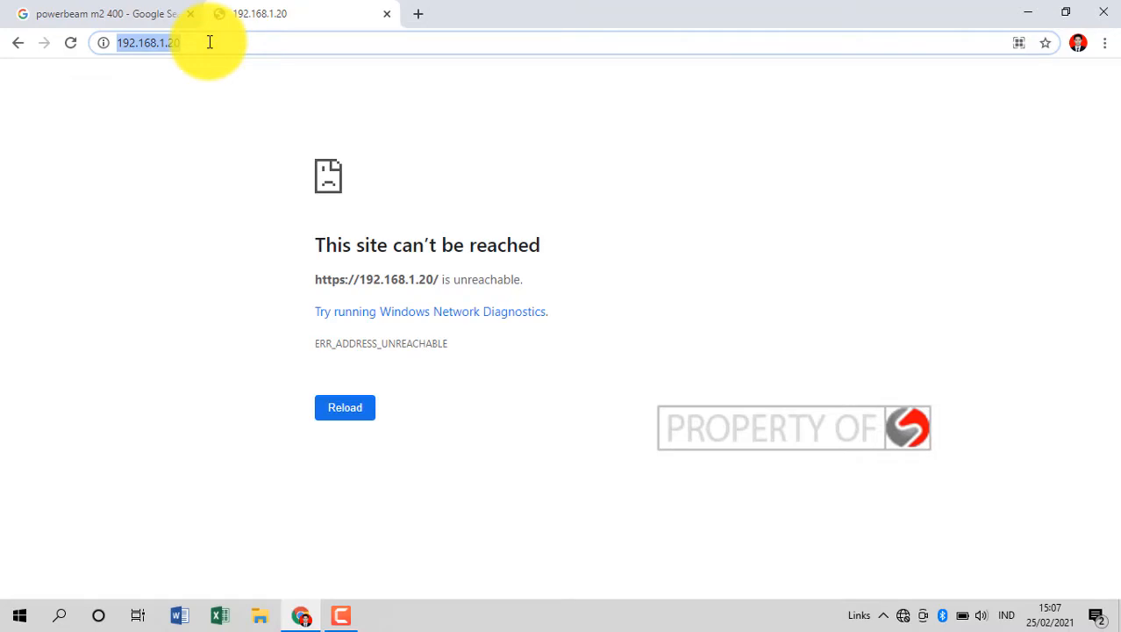
pyautogui.click(70, 617)
# Find Control Panel and reach the network adapter list via Network and Sharing Center.
pyautogui.write('control')
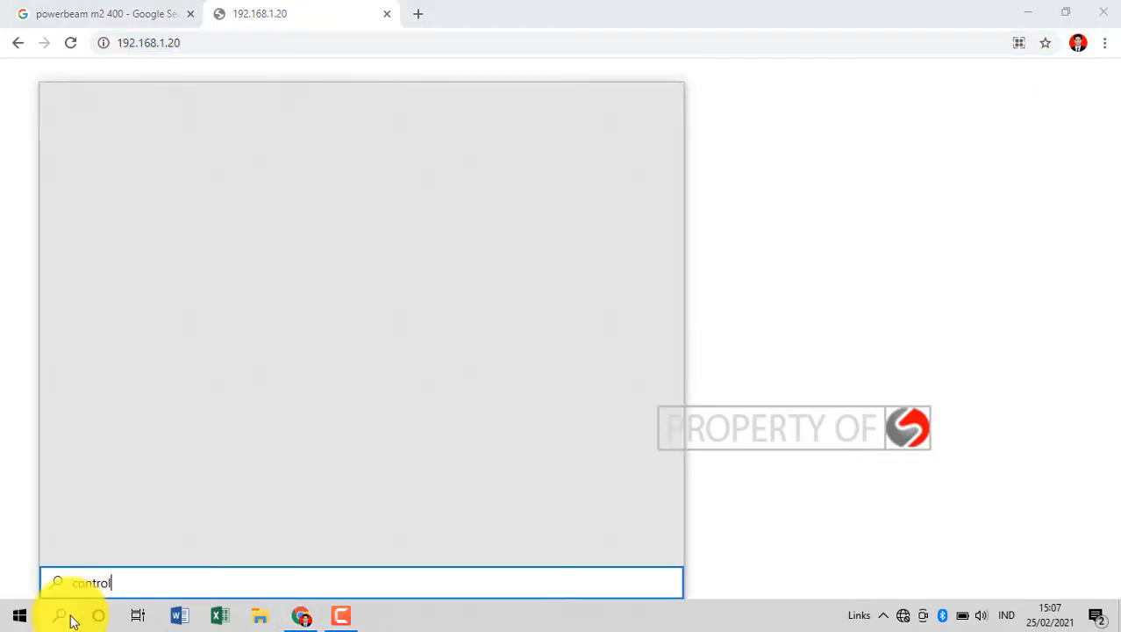
pyautogui.click(131, 177)
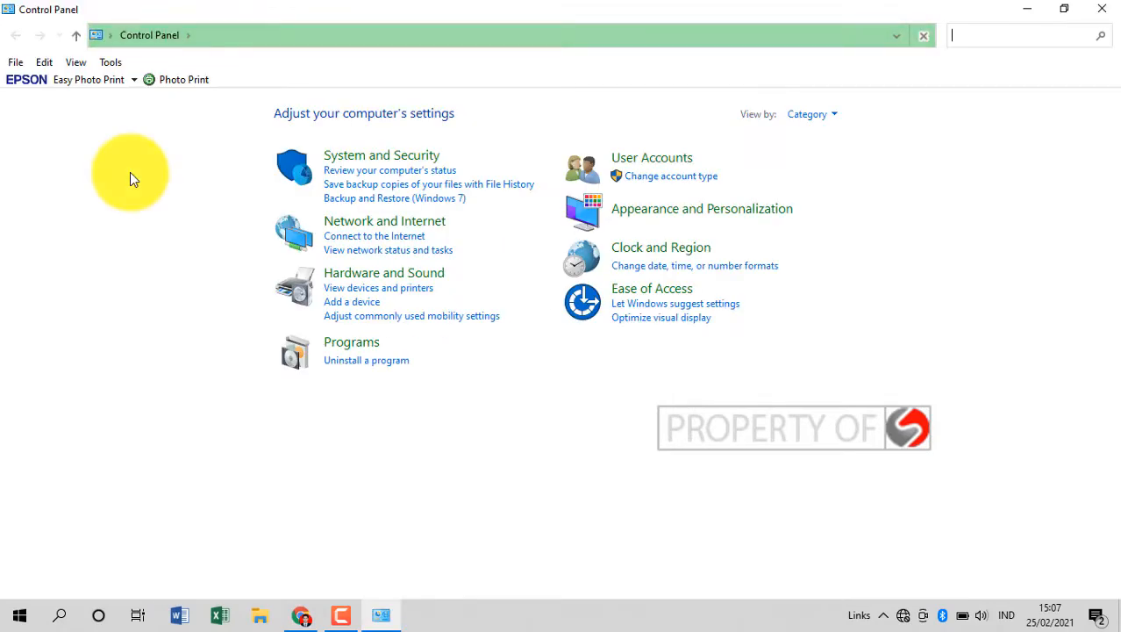
pyautogui.click(397, 233)
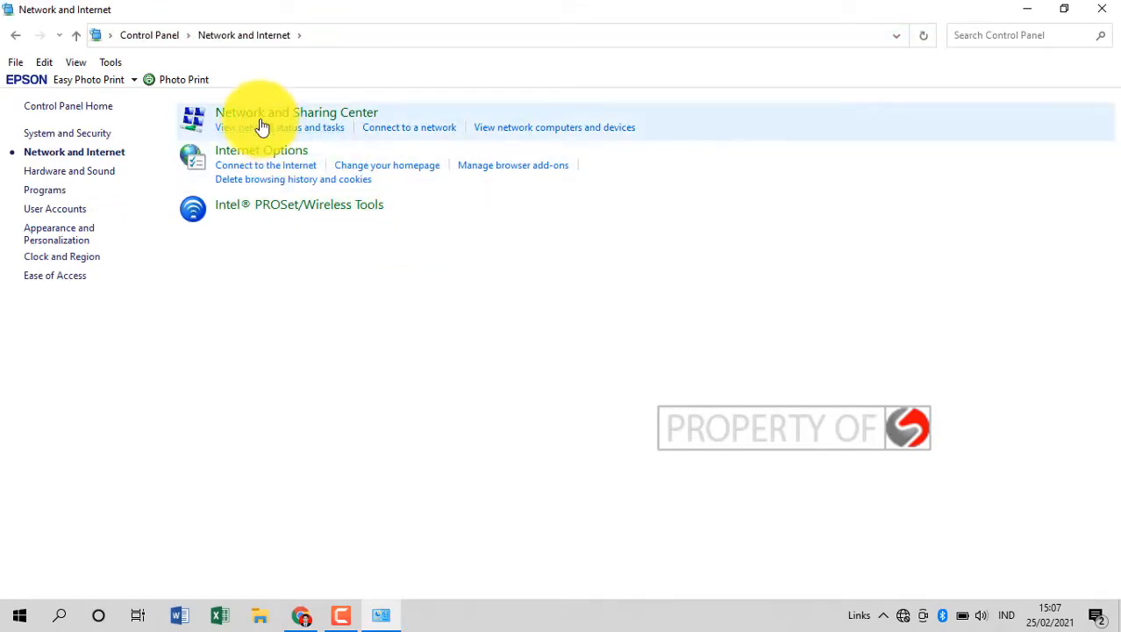
pyautogui.click(255, 116)
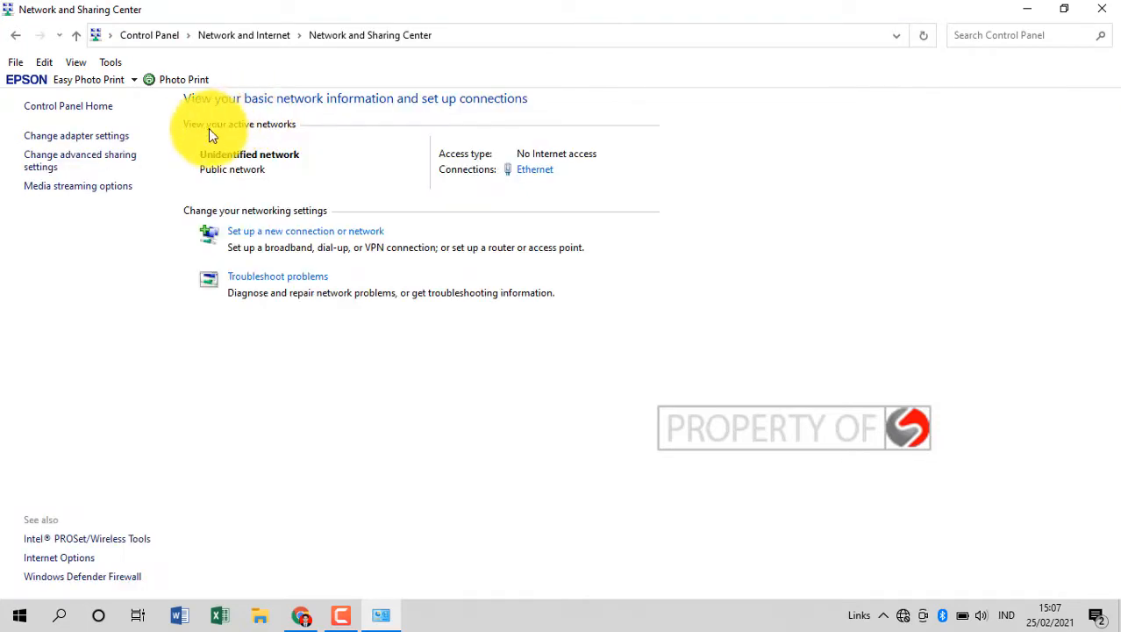
pyautogui.click(105, 137)
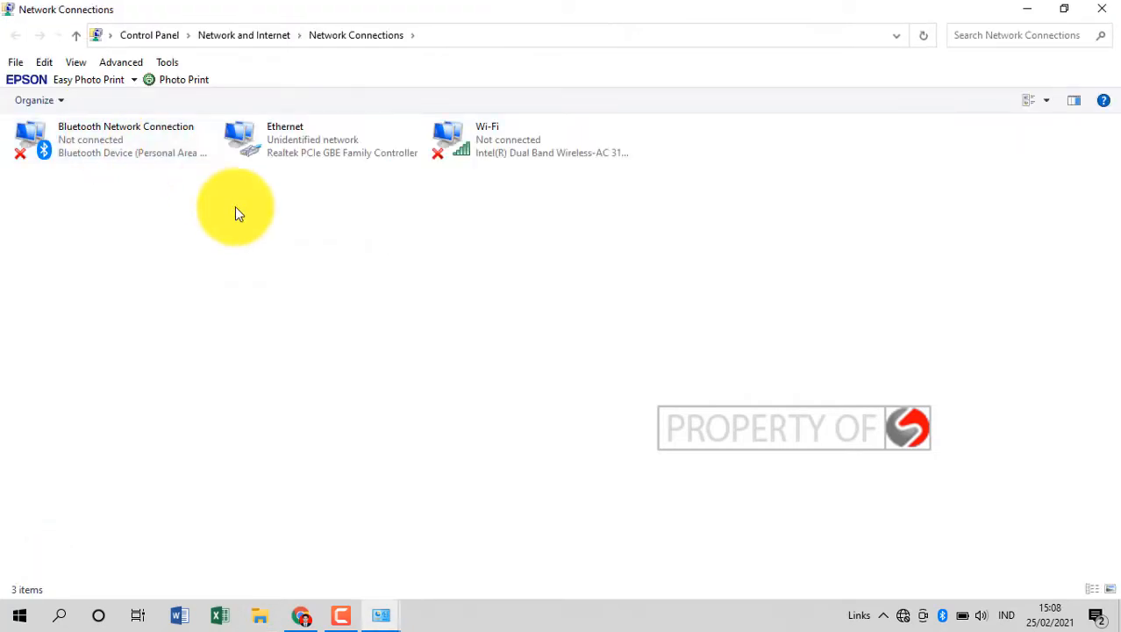
# Open the Ethernet adapter's Properties and its Internet Protocol Version 4 settings.
pyautogui.click(288, 143)
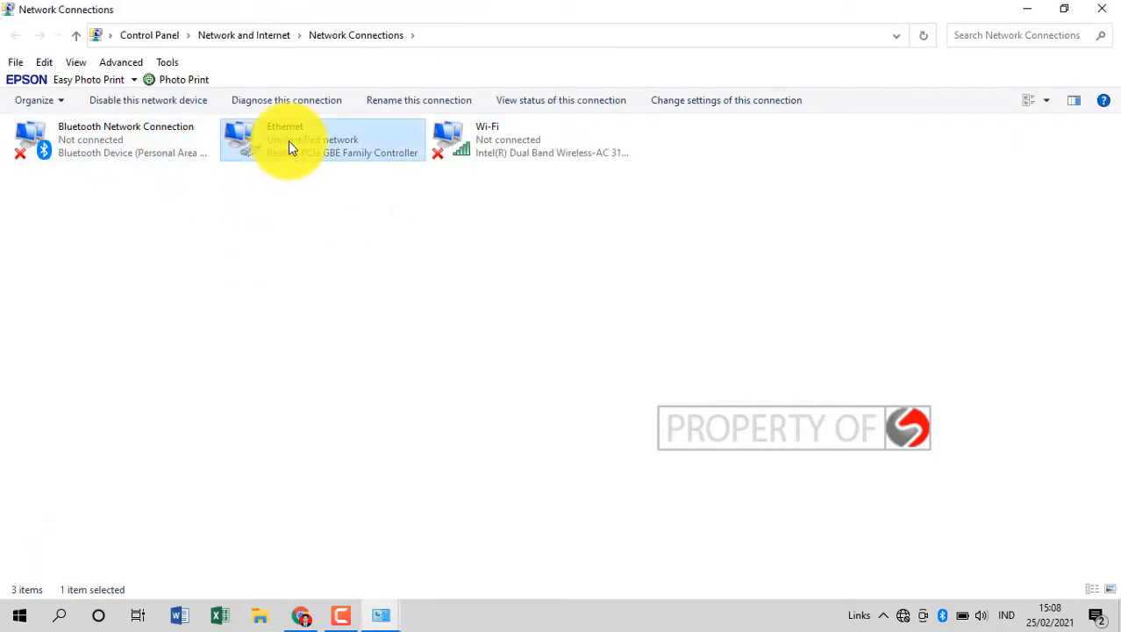
pyautogui.rightClick(288, 143)
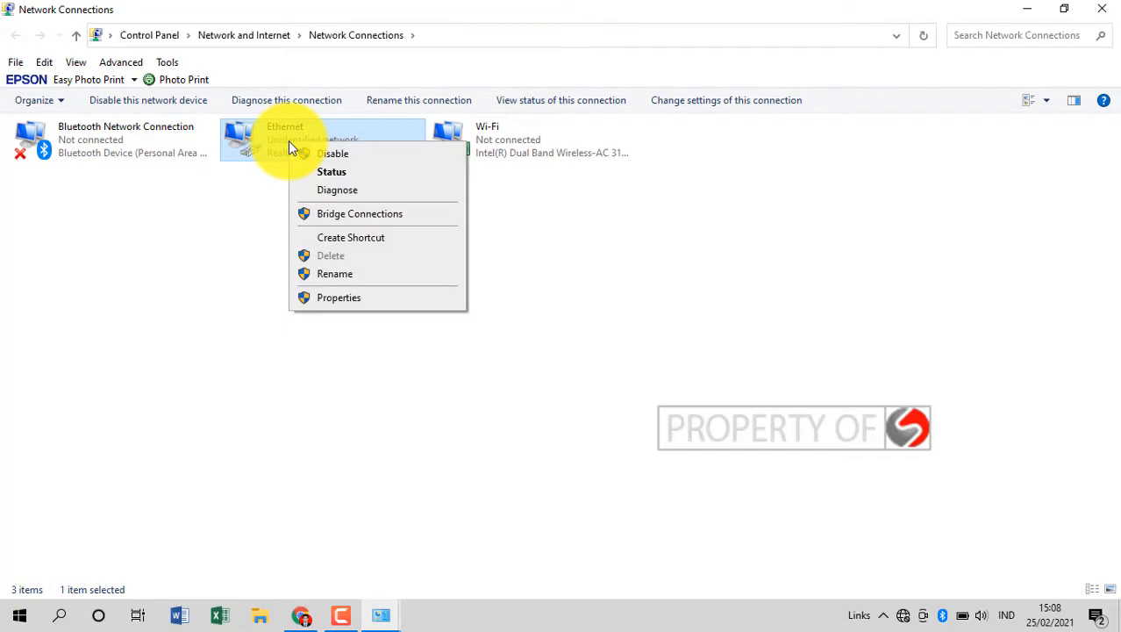
pyautogui.click(321, 298)
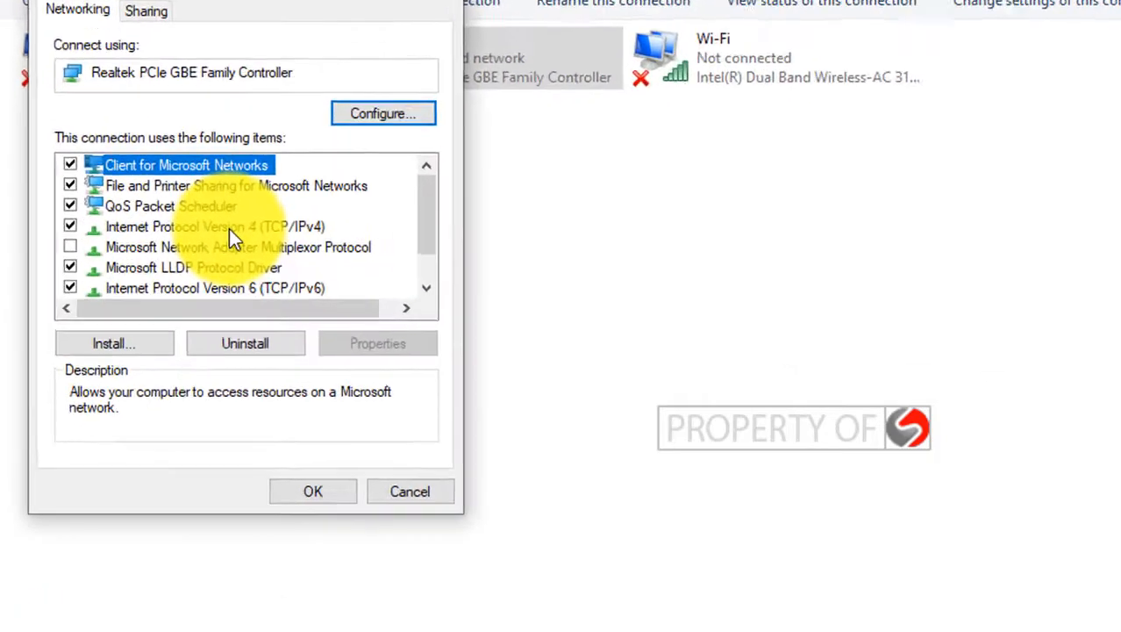
pyautogui.doubleClick(154, 254)
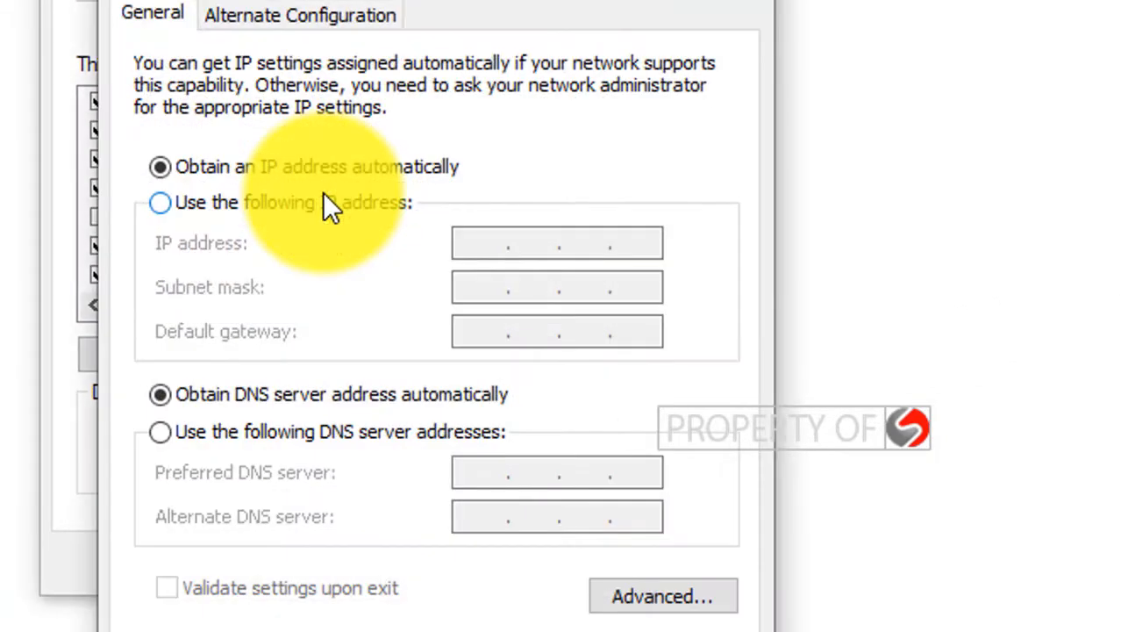
# Set Ethernet IPv4 to static address 192.168.1.21 with subnet mask 255.255.255.0.
pyautogui.click(239, 203)
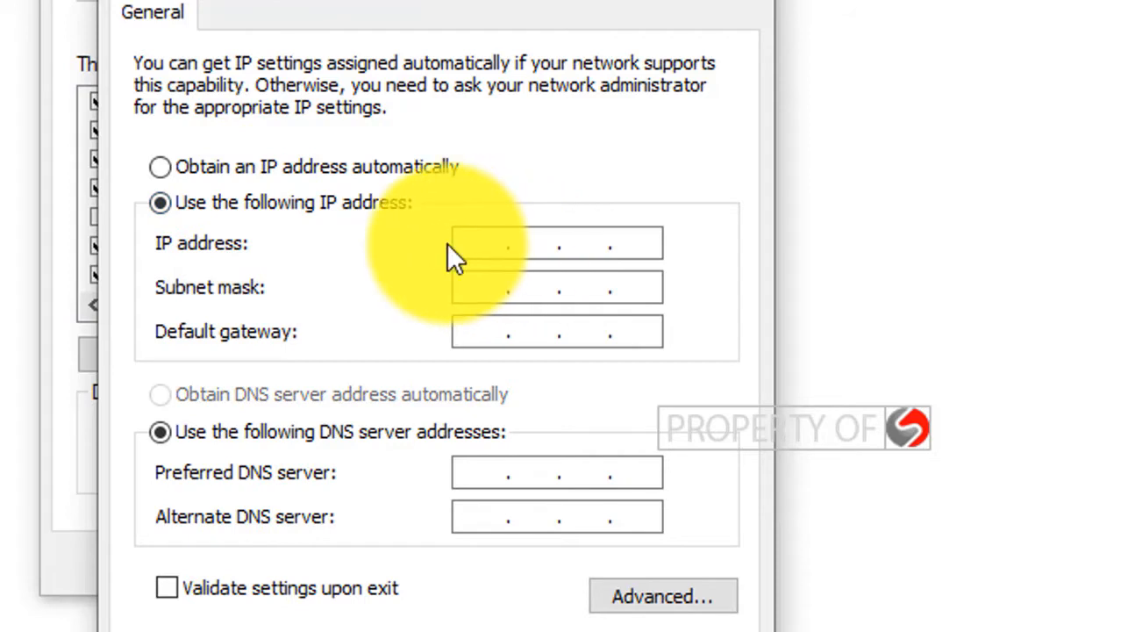
pyautogui.click(471, 243)
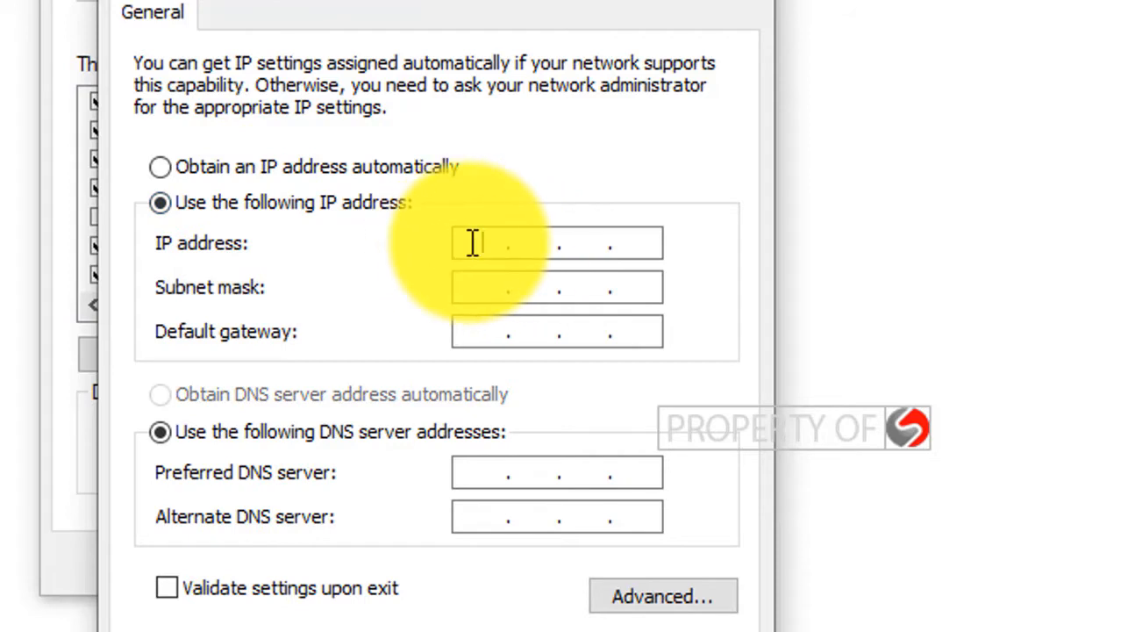
pyautogui.write('192.168.1.21')
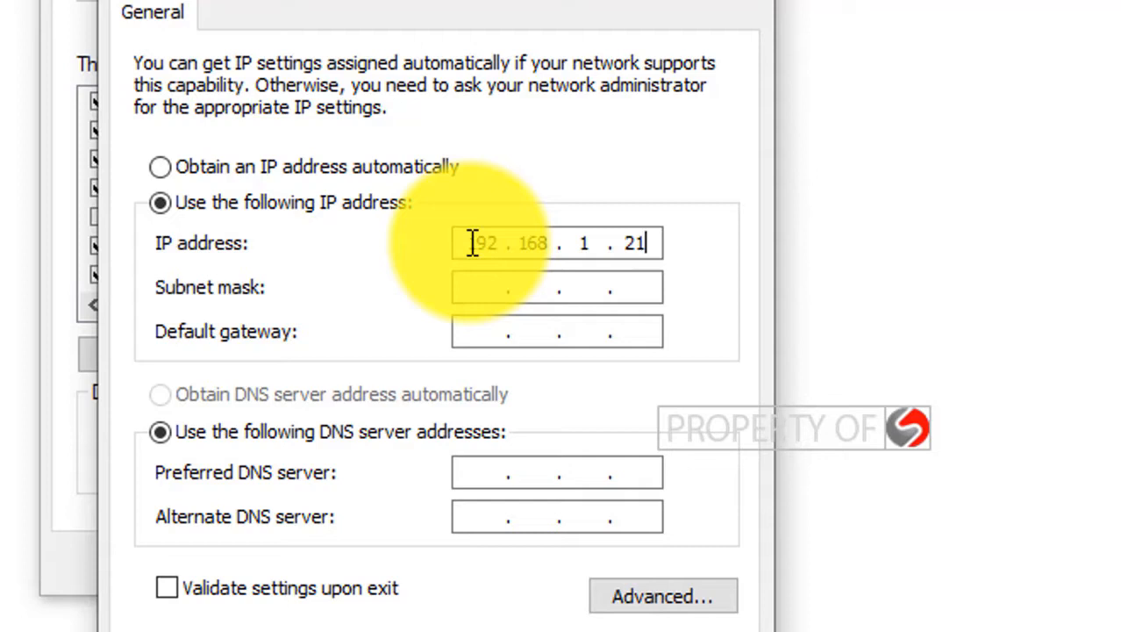
pyautogui.click(484, 288)
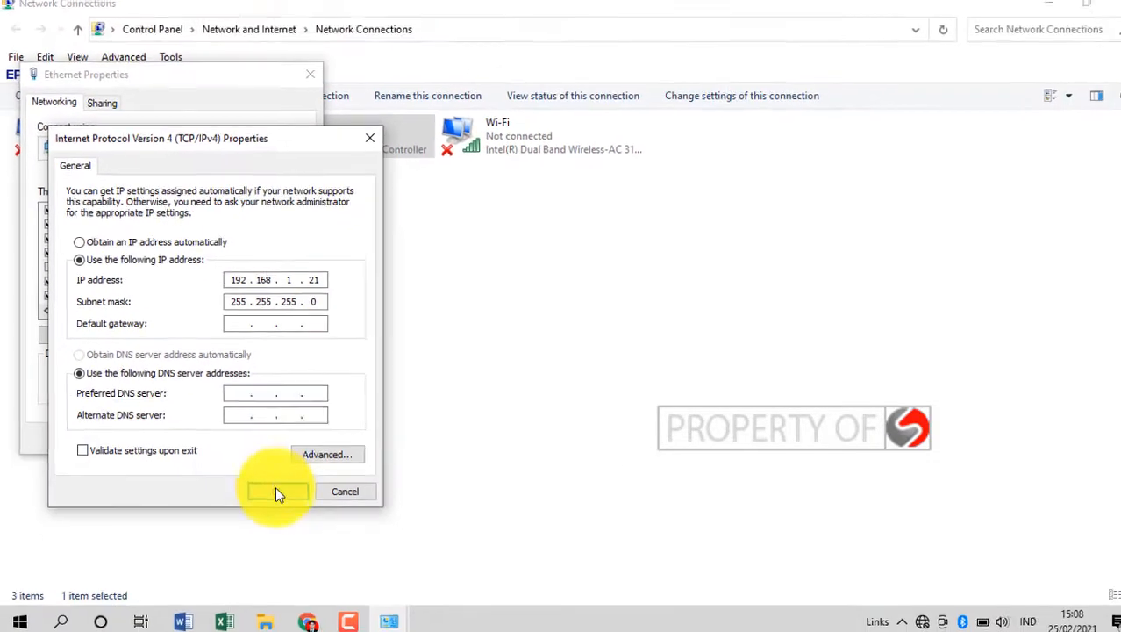
pyautogui.click(275, 489)
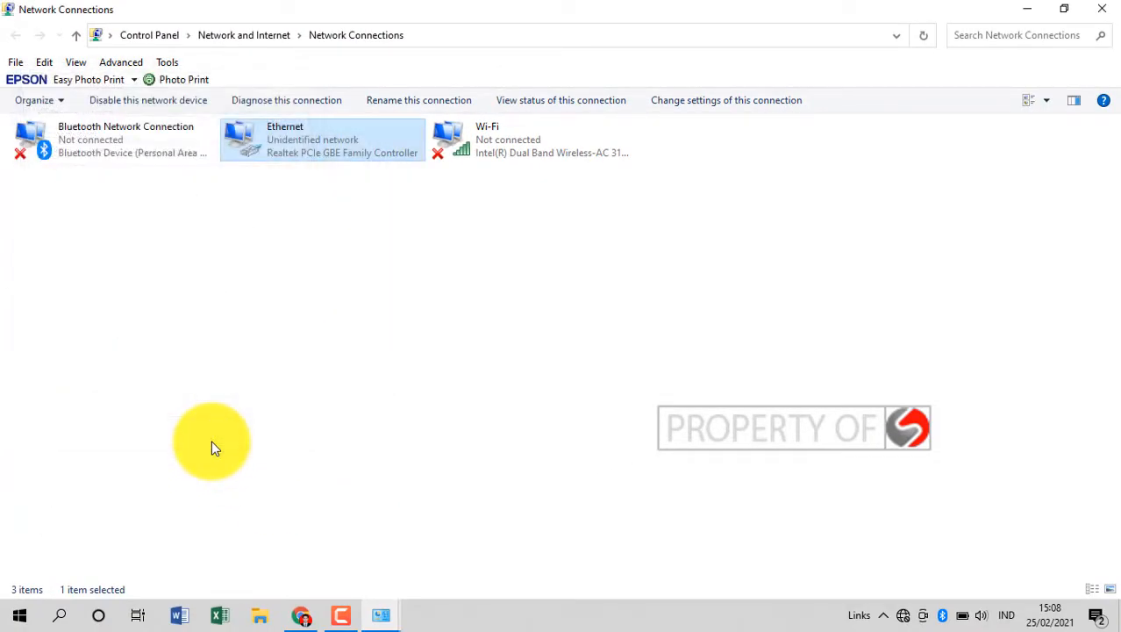
pyautogui.click(301, 614)
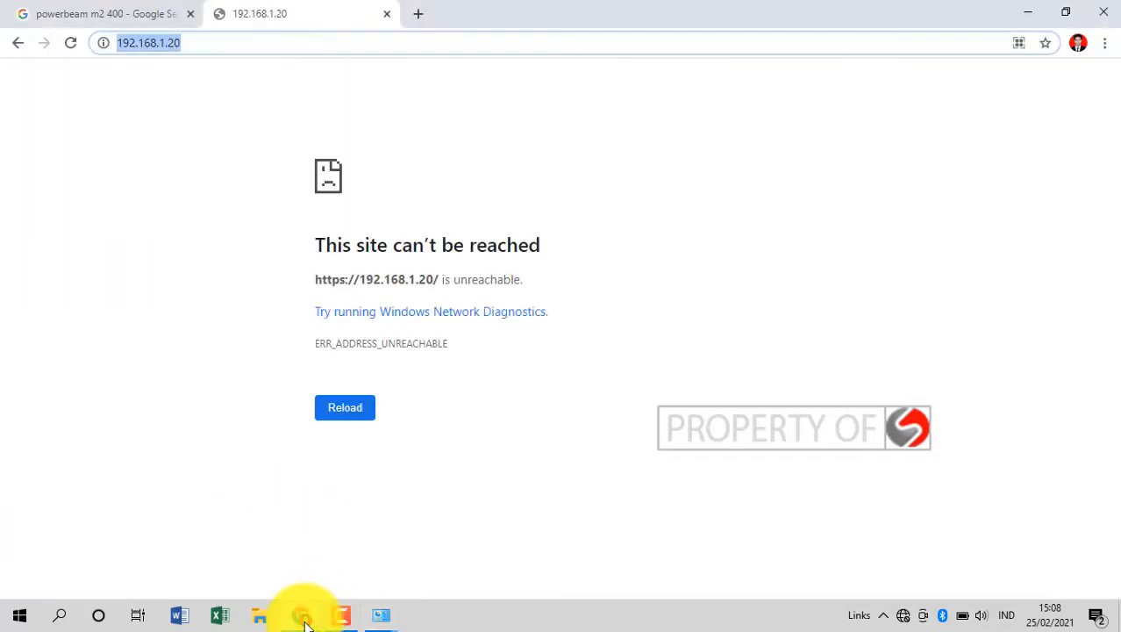
pyautogui.click(287, 42)
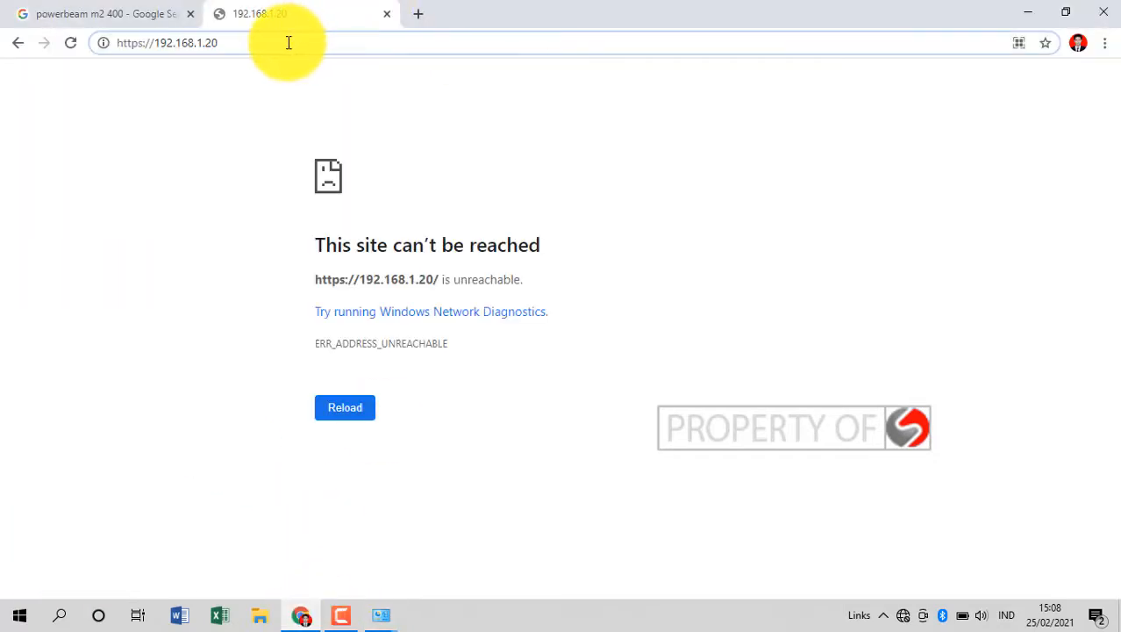
pyautogui.press('Return')
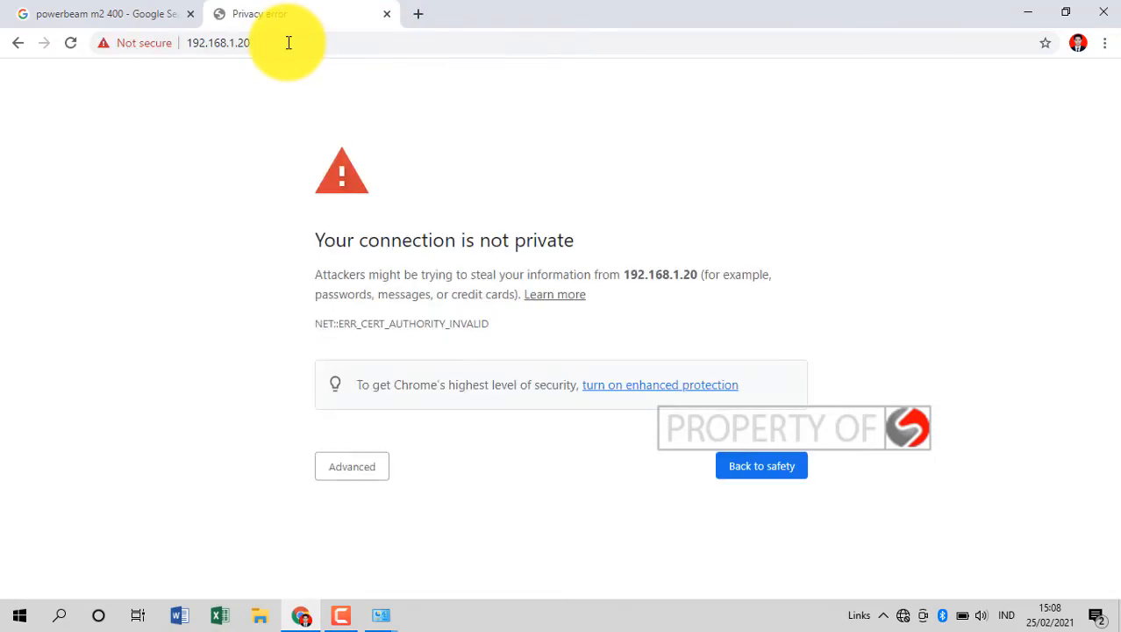
pyautogui.click(364, 465)
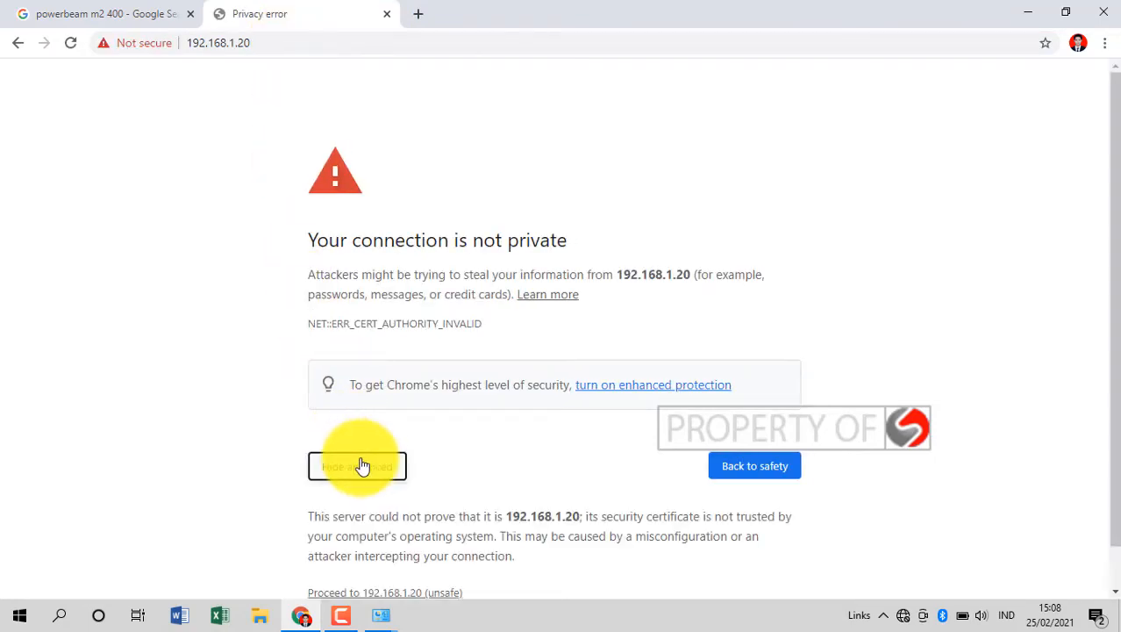
pyautogui.click(399, 602)
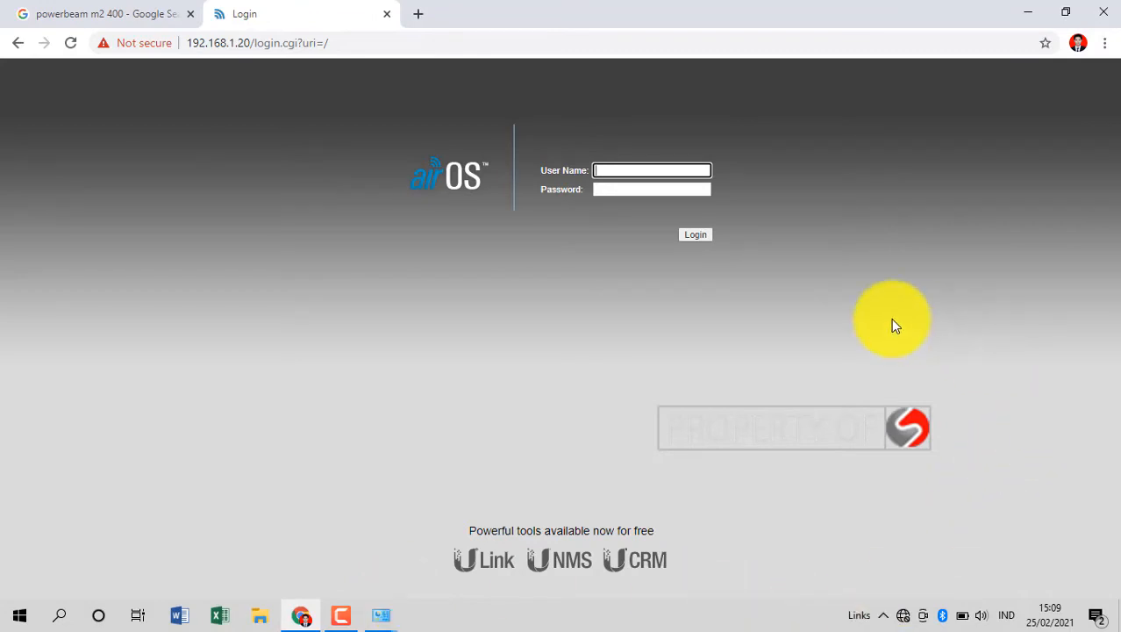
# Log in to airOS as admin with the device password and view the airMAX page.
pyautogui.click(639, 172)
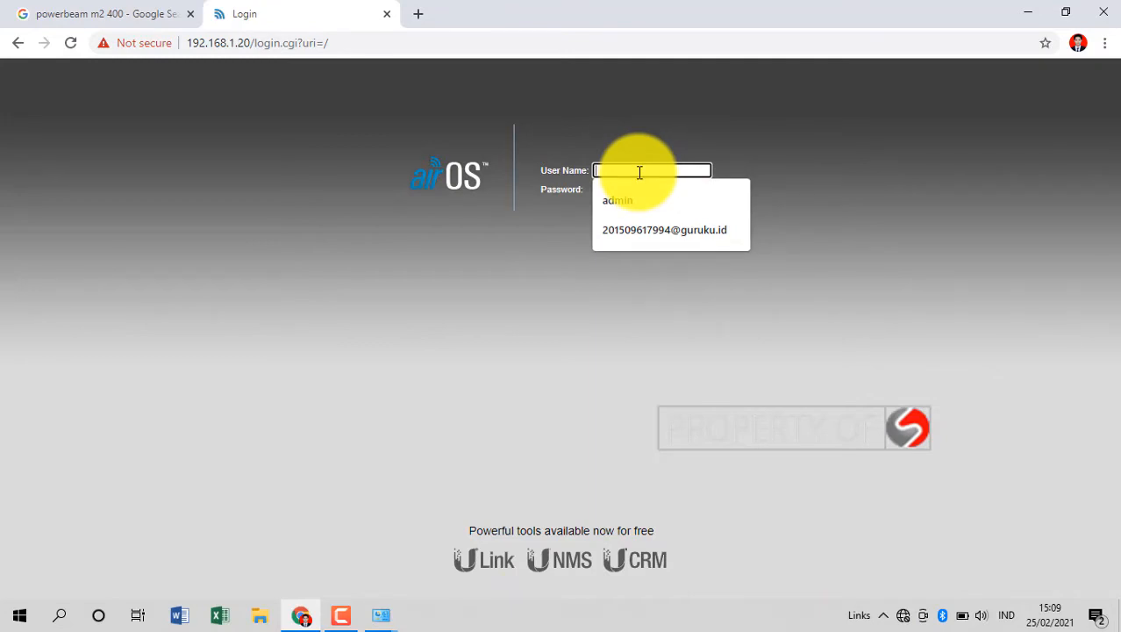
pyautogui.click(885, 153)
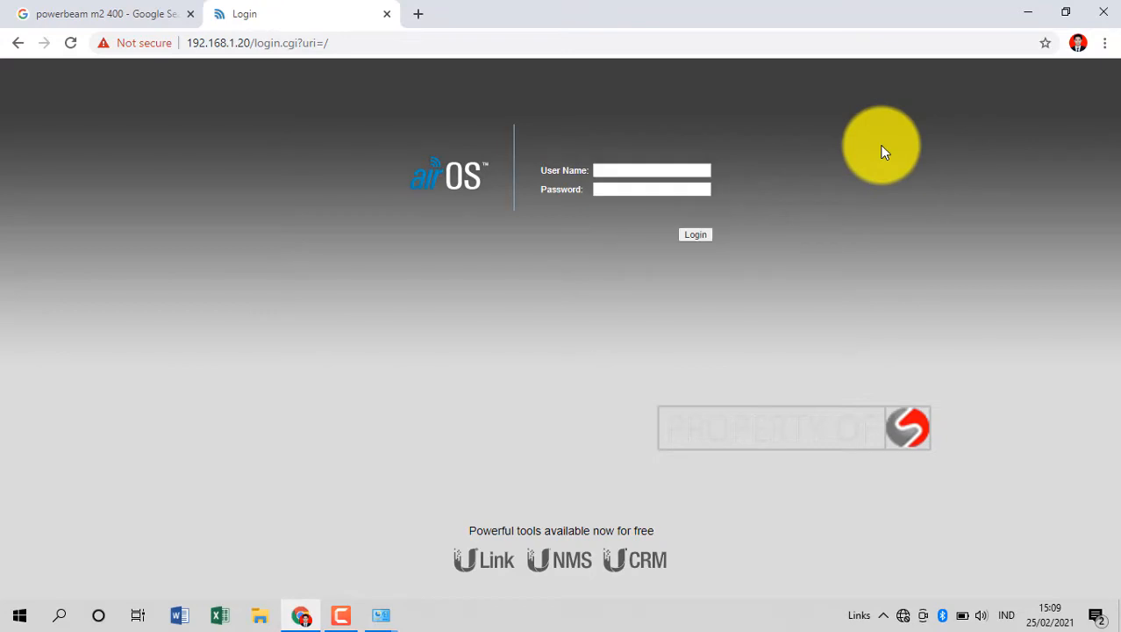
pyautogui.click(631, 170)
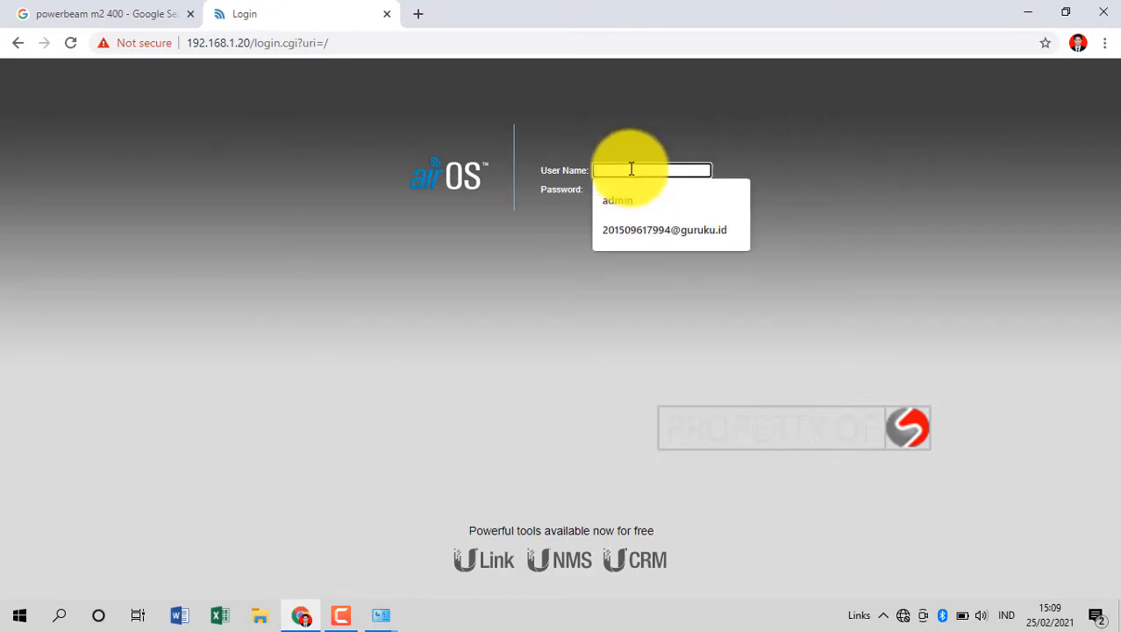
pyautogui.write('admin')
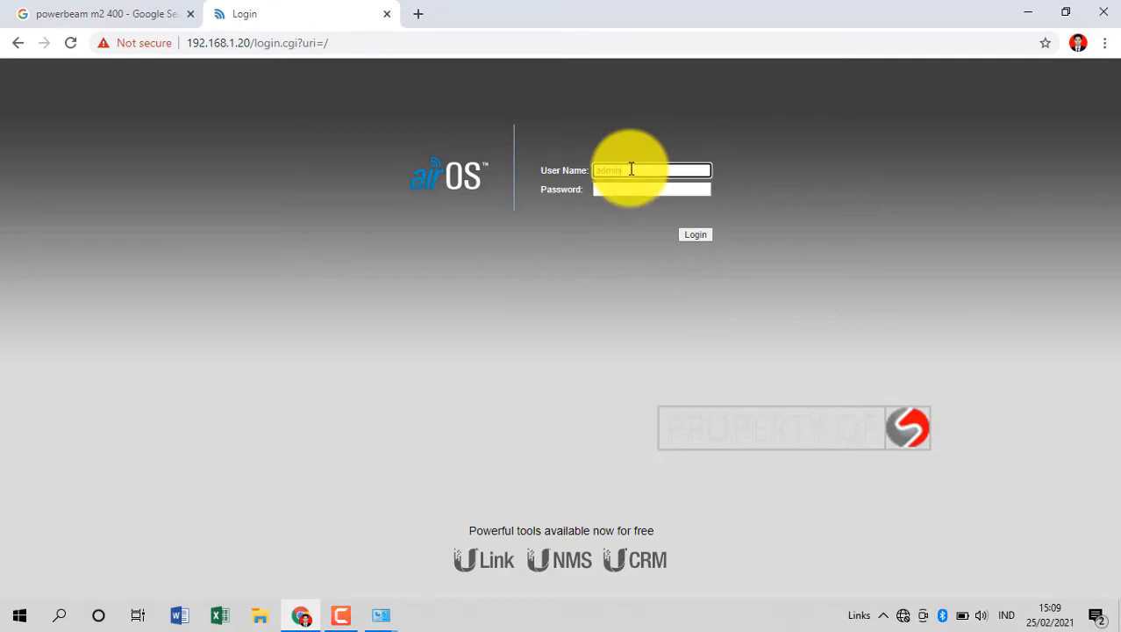
pyautogui.click(632, 189)
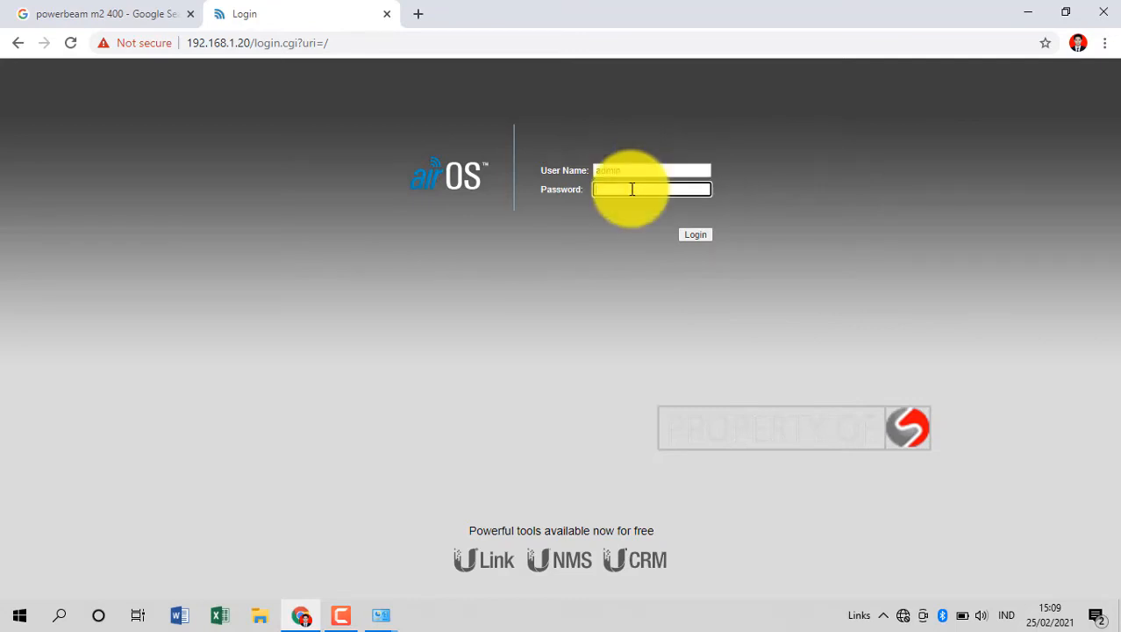
pyautogui.write('•••')
pyautogui.click(695, 234)
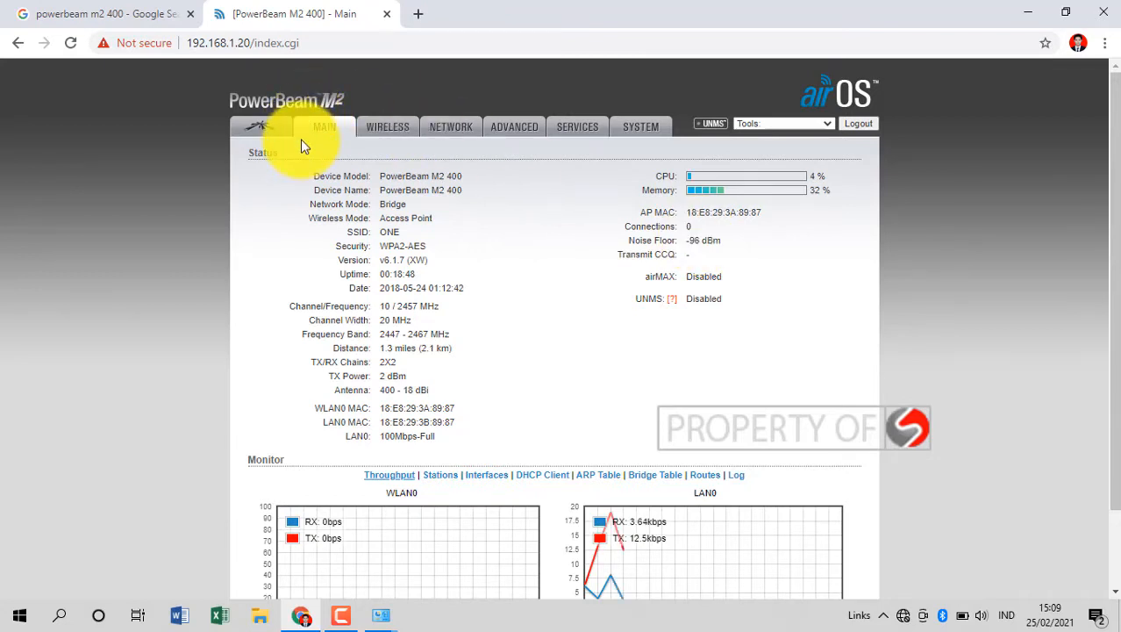
pyautogui.click(259, 130)
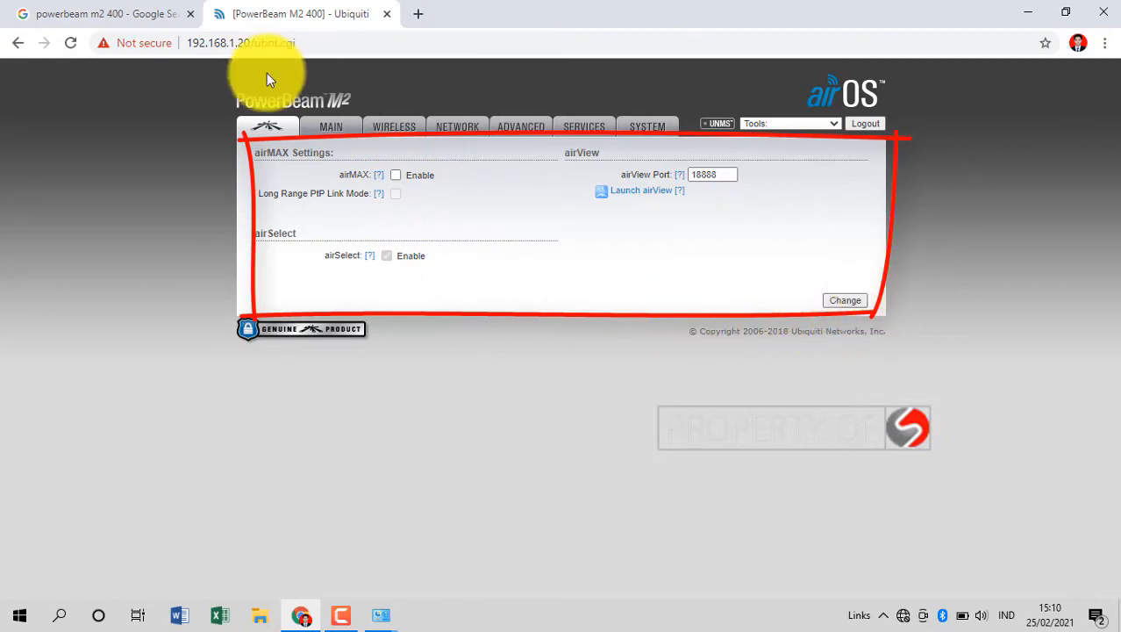
# Look over the MAIN status overview, then go to the WIRELESS settings page.
pyautogui.click(323, 128)
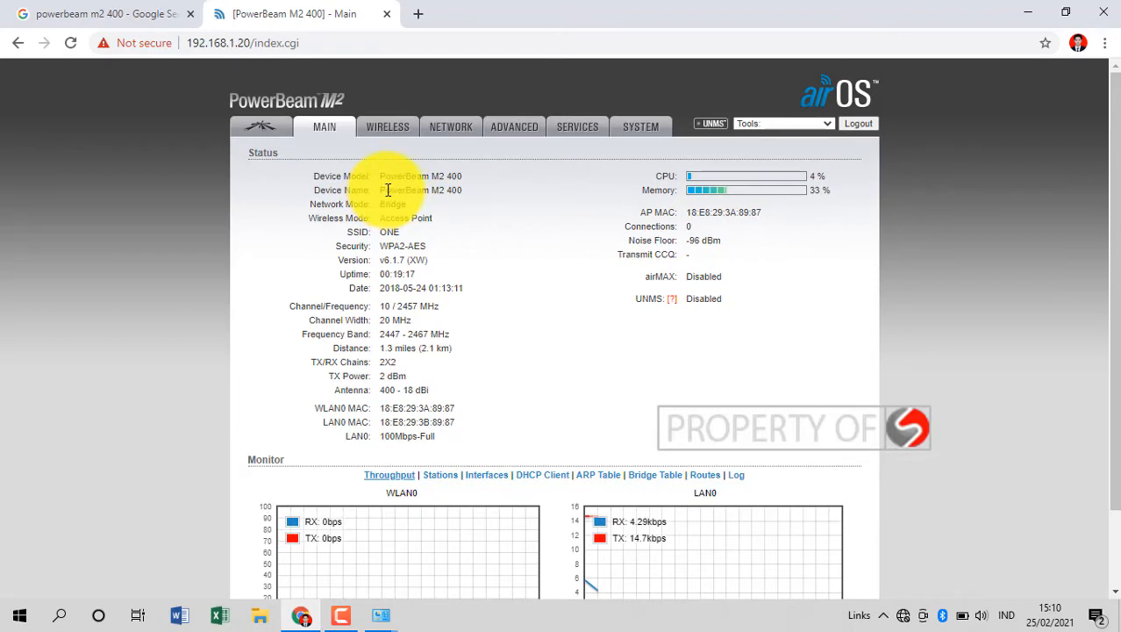
pyautogui.click(386, 130)
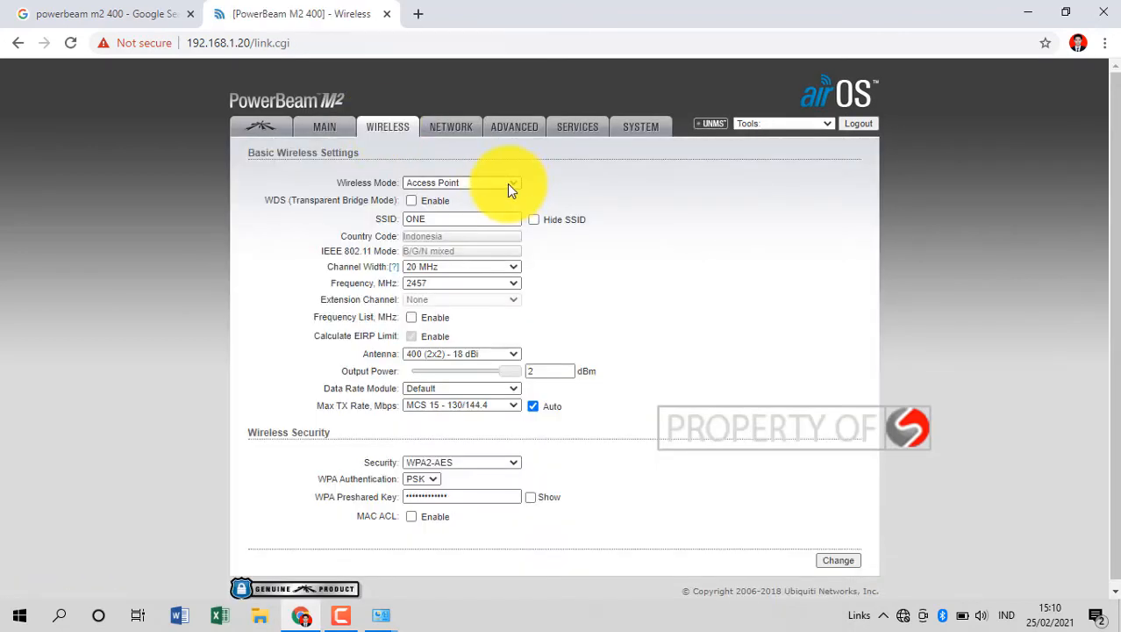
# Confirm Access Point wireless mode, SSID ONE and 20 MHz channel width.
pyautogui.click(508, 187)
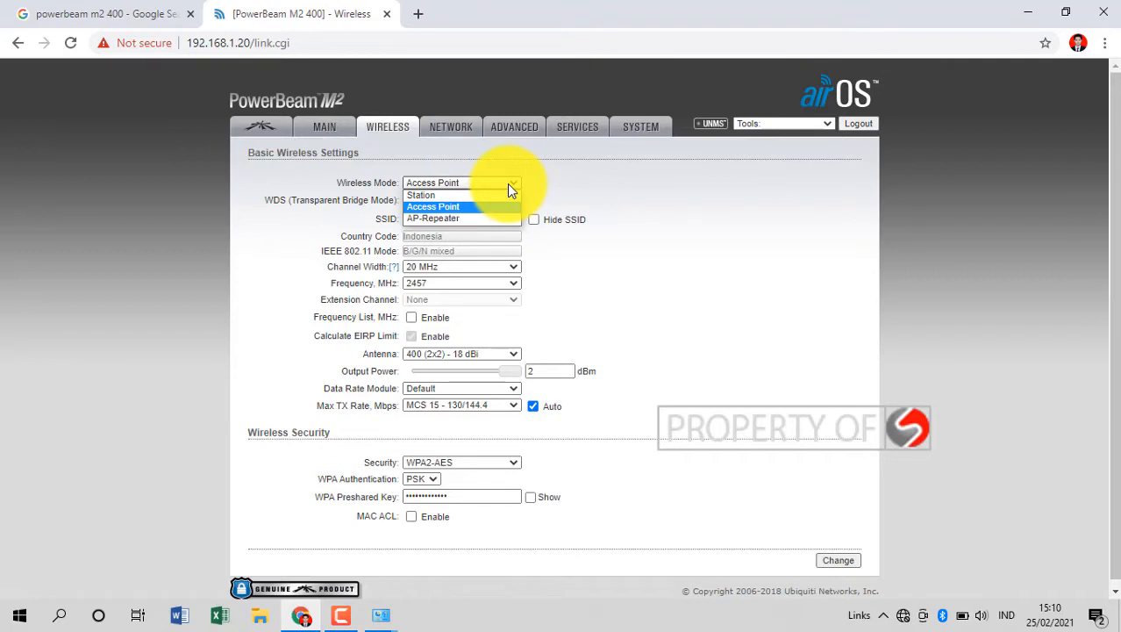
pyautogui.click(596, 201)
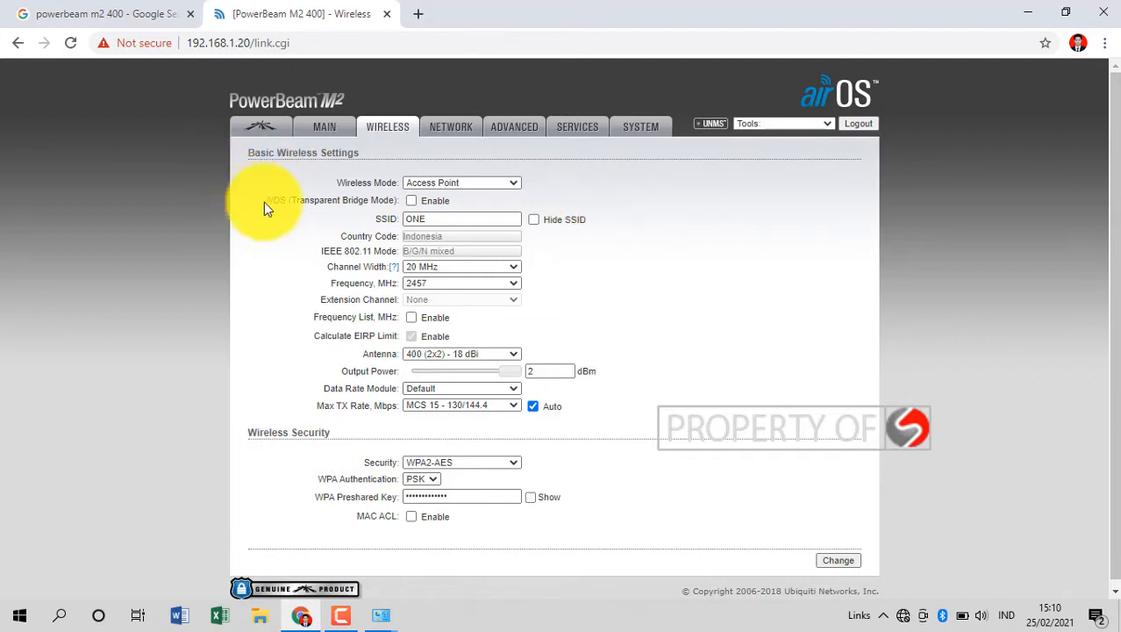
pyautogui.doubleClick(451, 218)
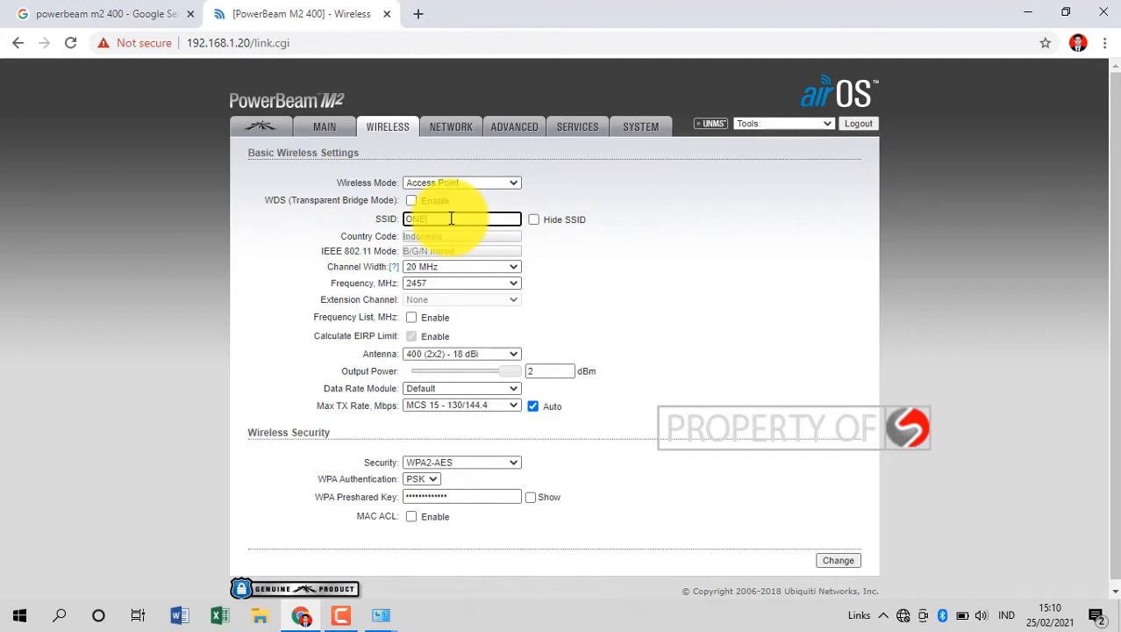
pyautogui.click(614, 276)
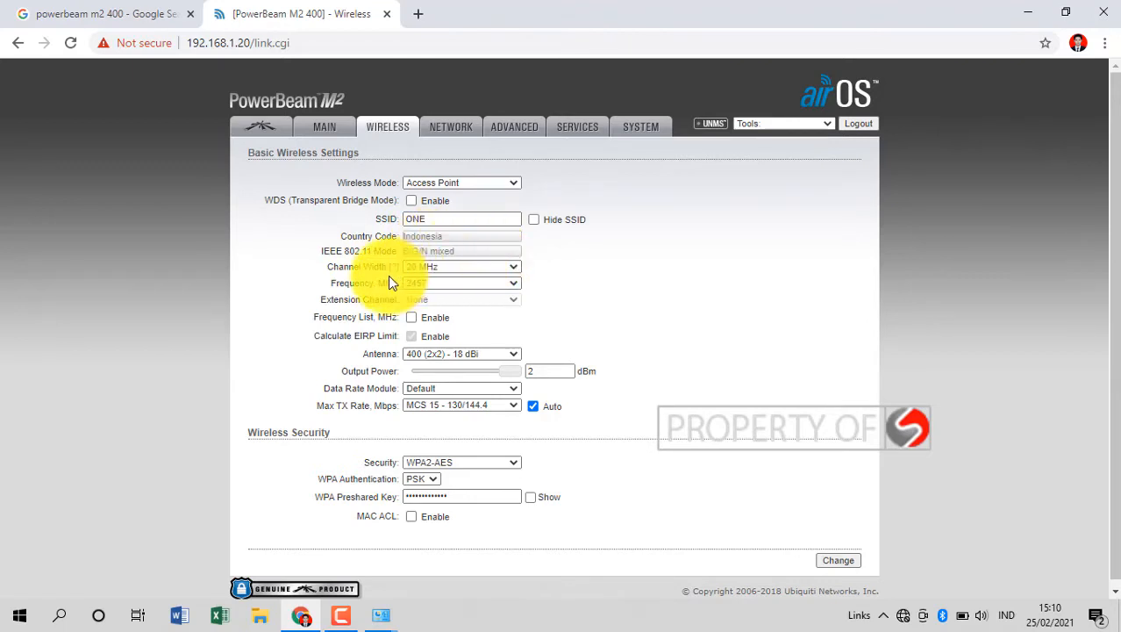
pyautogui.click(428, 268)
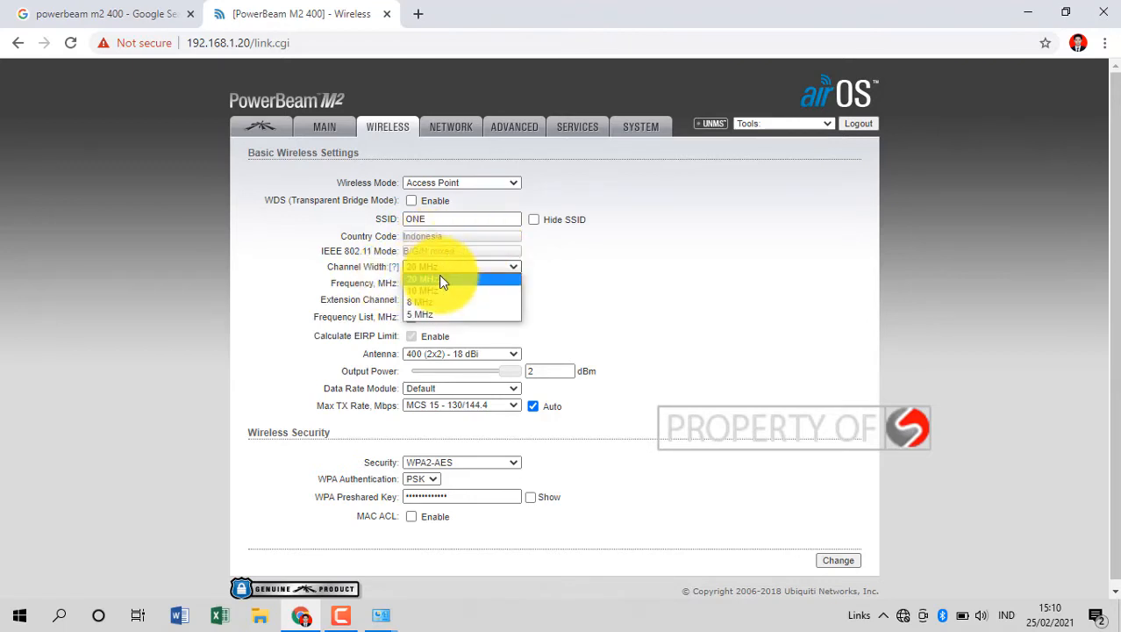
pyautogui.click(596, 284)
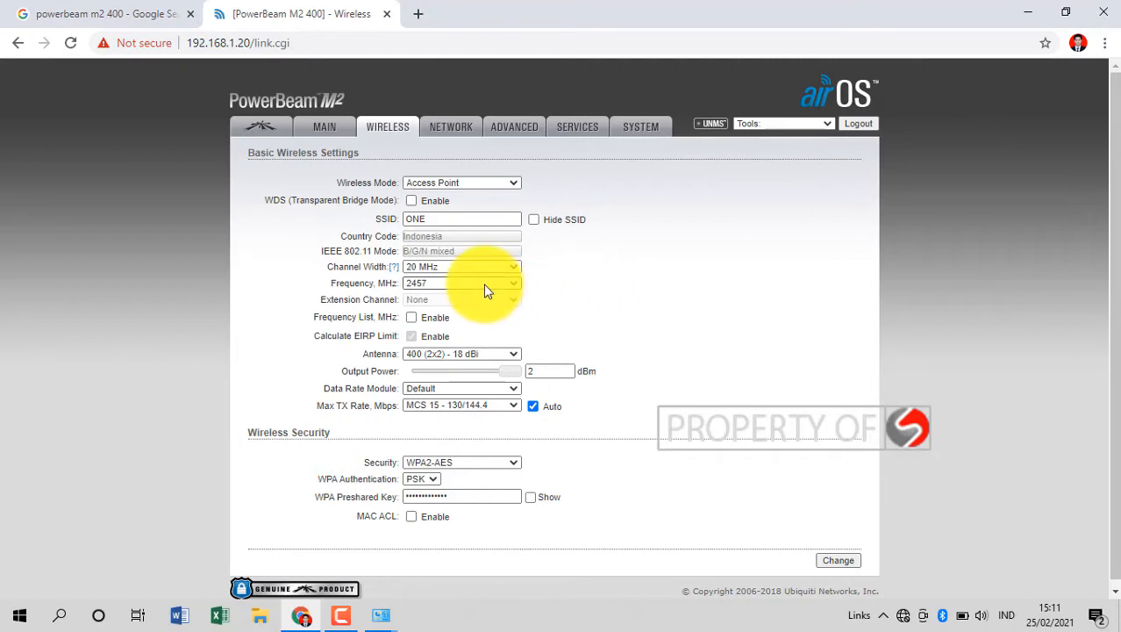
# Keep 2457 MHz frequency, choose the 400 (2x2) - 18 dBi antenna, and check the WPA key.
pyautogui.click(435, 283)
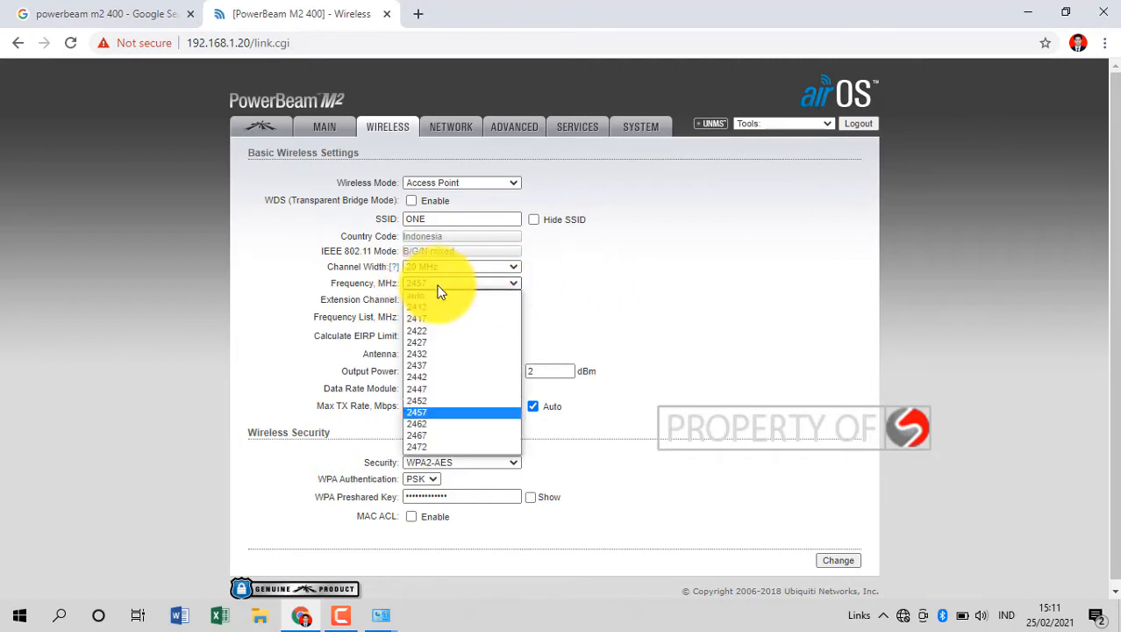
pyautogui.click(688, 289)
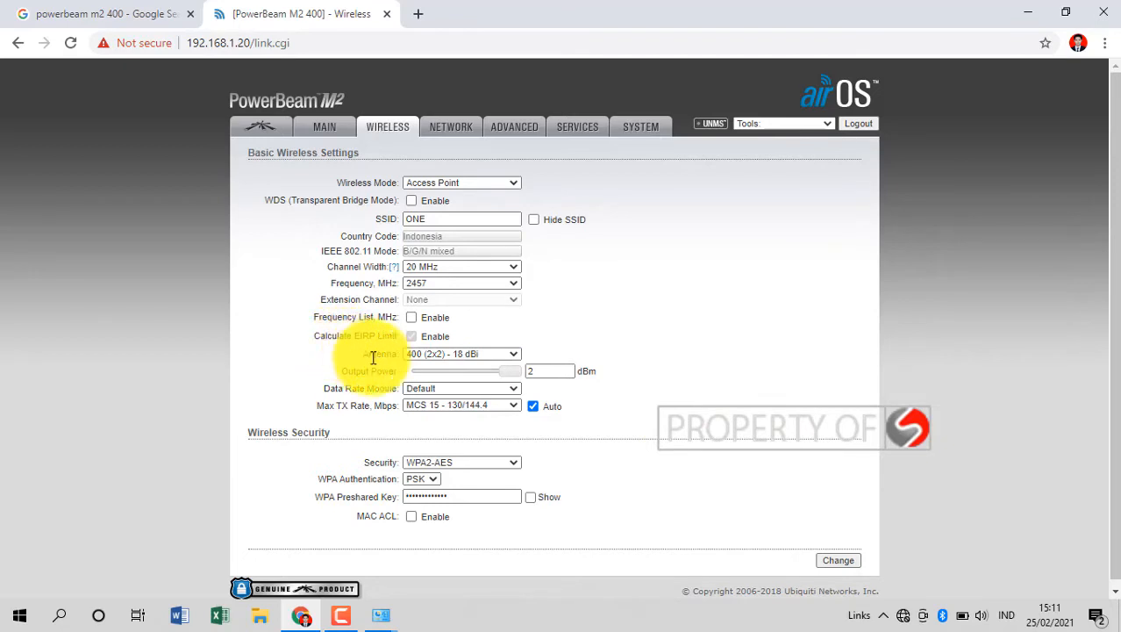
pyautogui.click(442, 356)
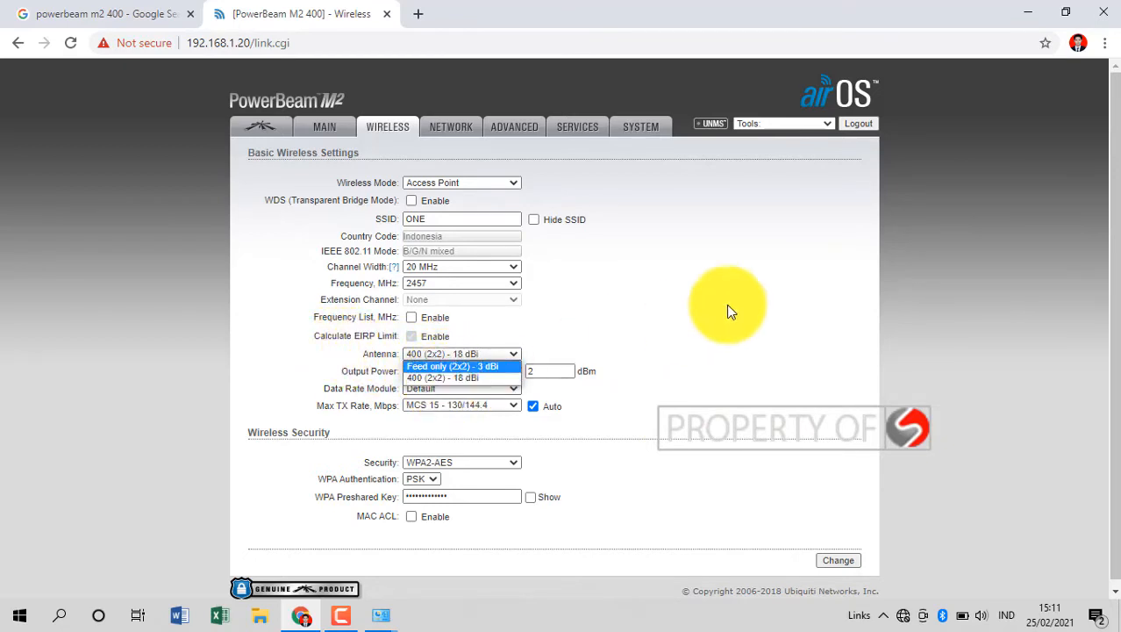
pyautogui.click(483, 378)
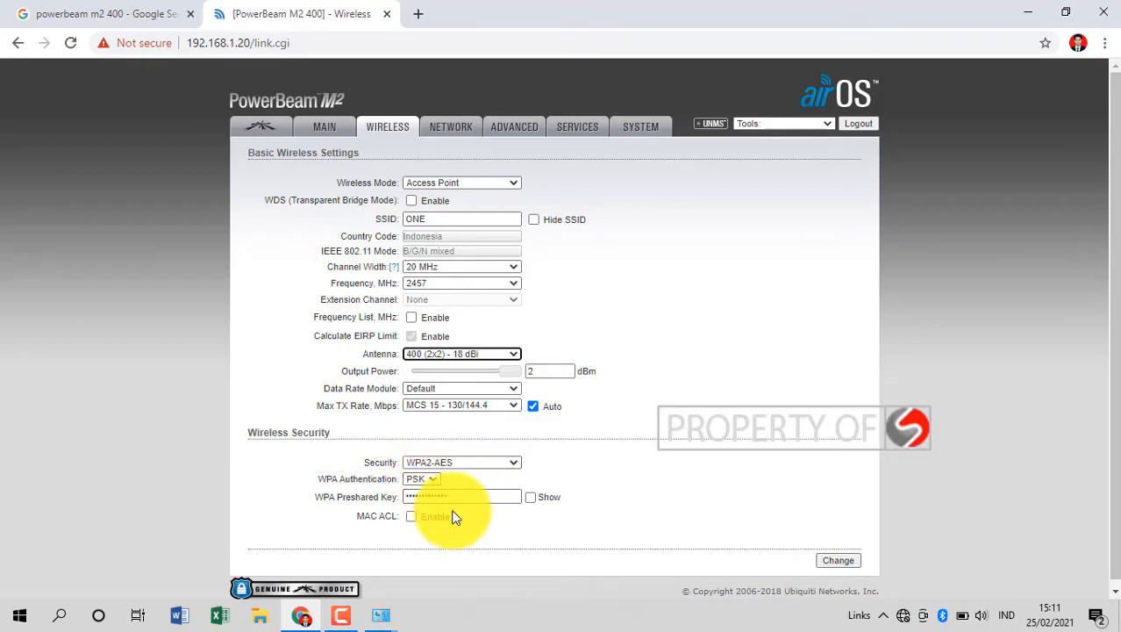
pyautogui.click(480, 499)
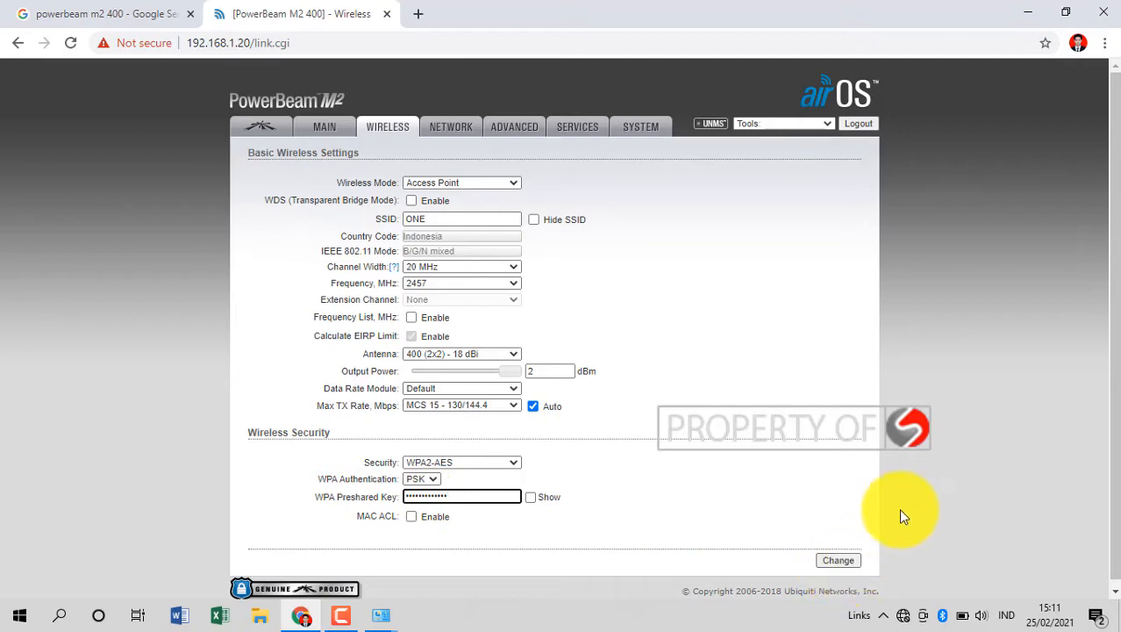
pyautogui.click(455, 128)
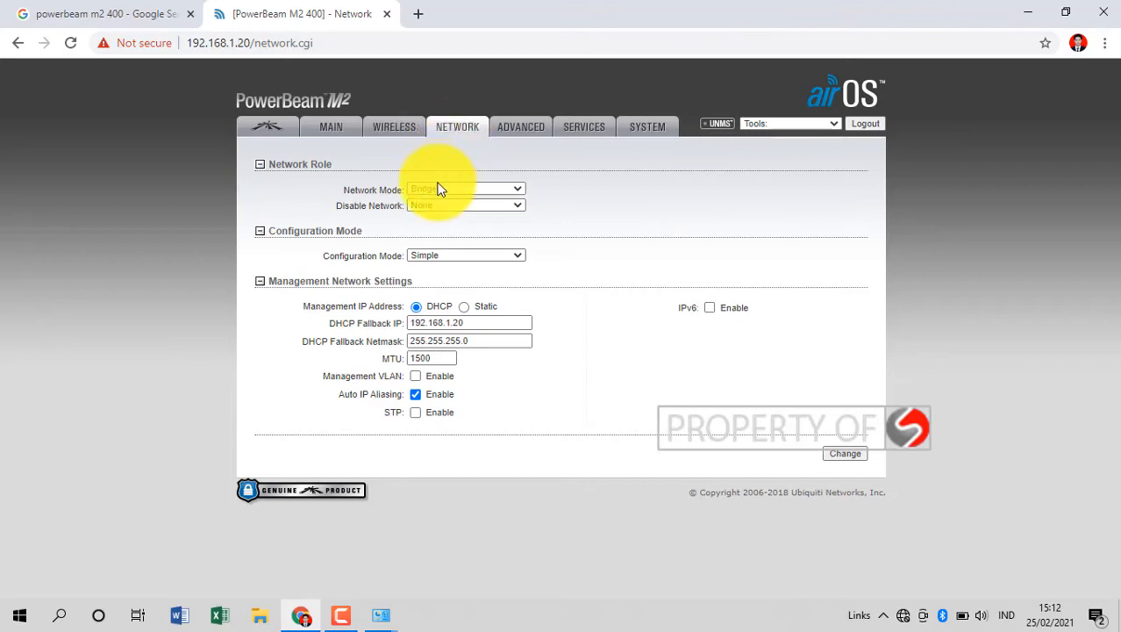
# Review Bridge mode's DHCP fallback IP 192.168.1.20, then move to Advanced settings.
pyautogui.click(471, 324)
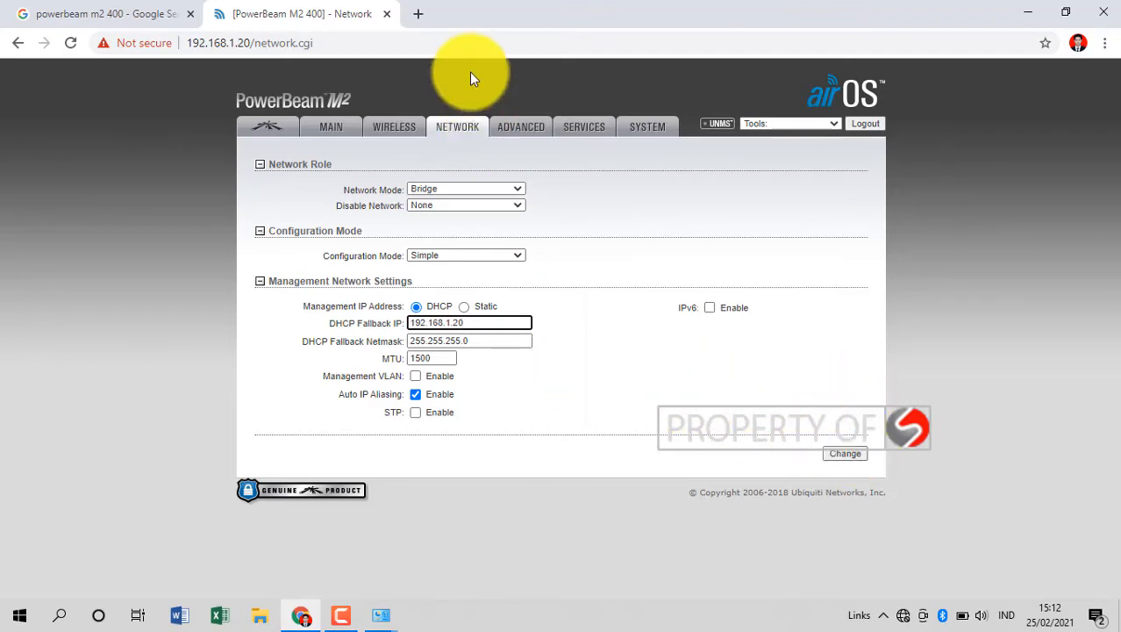
pyautogui.click(524, 132)
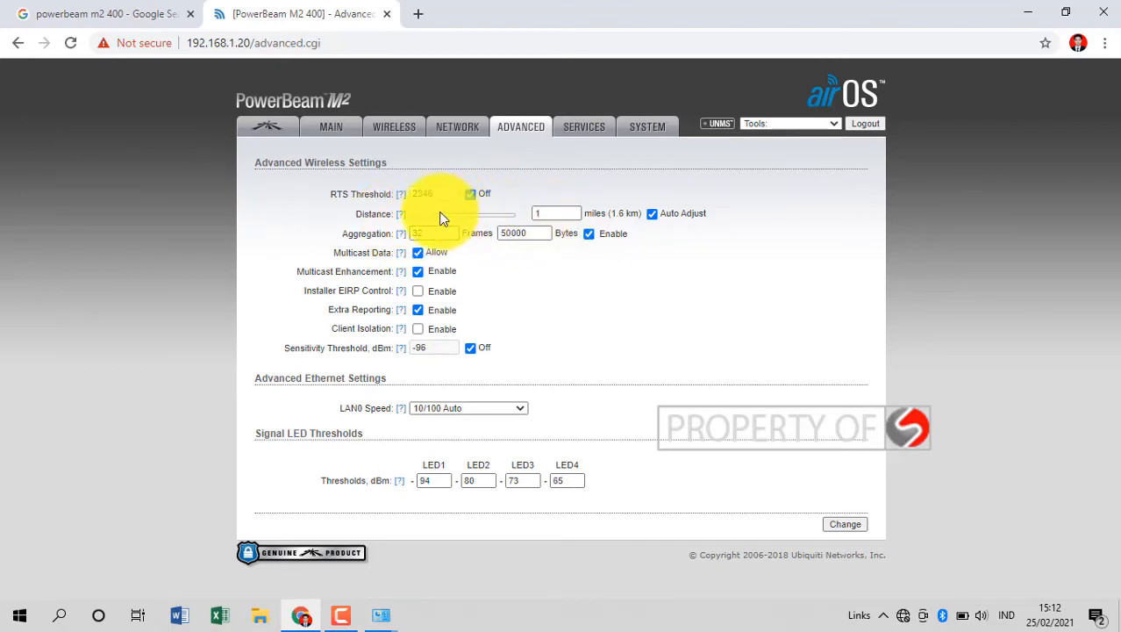
# Set the link Distance to 1 mile (1.6 km) in Advanced settings.
pyautogui.moveTo(423, 216)
pyautogui.mouseDown()
pyautogui.moveTo(517, 218)
pyautogui.moveTo(429, 221)
pyautogui.mouseUp()
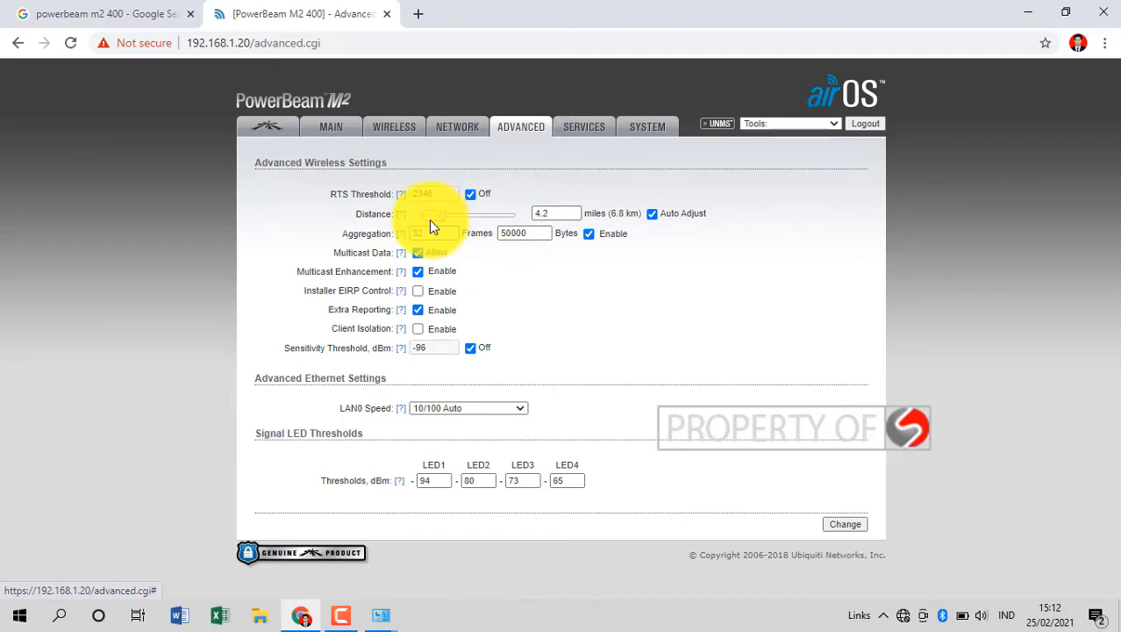
pyautogui.click(553, 216)
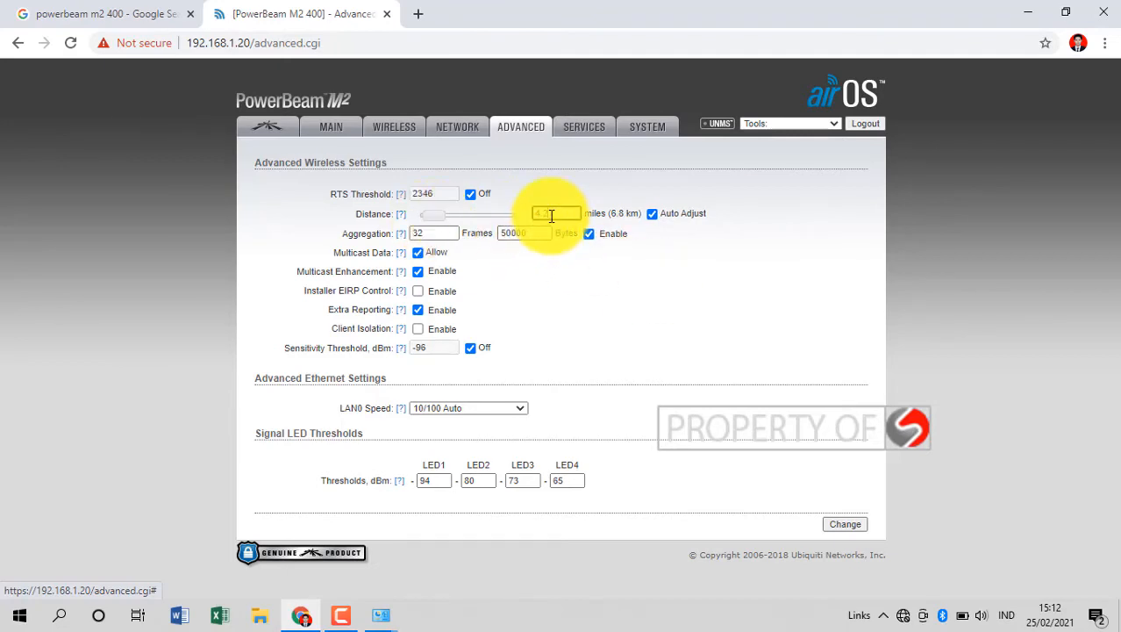
pyautogui.press('BackSpace')
pyautogui.press('BackSpace')
pyautogui.press('BackSpace')
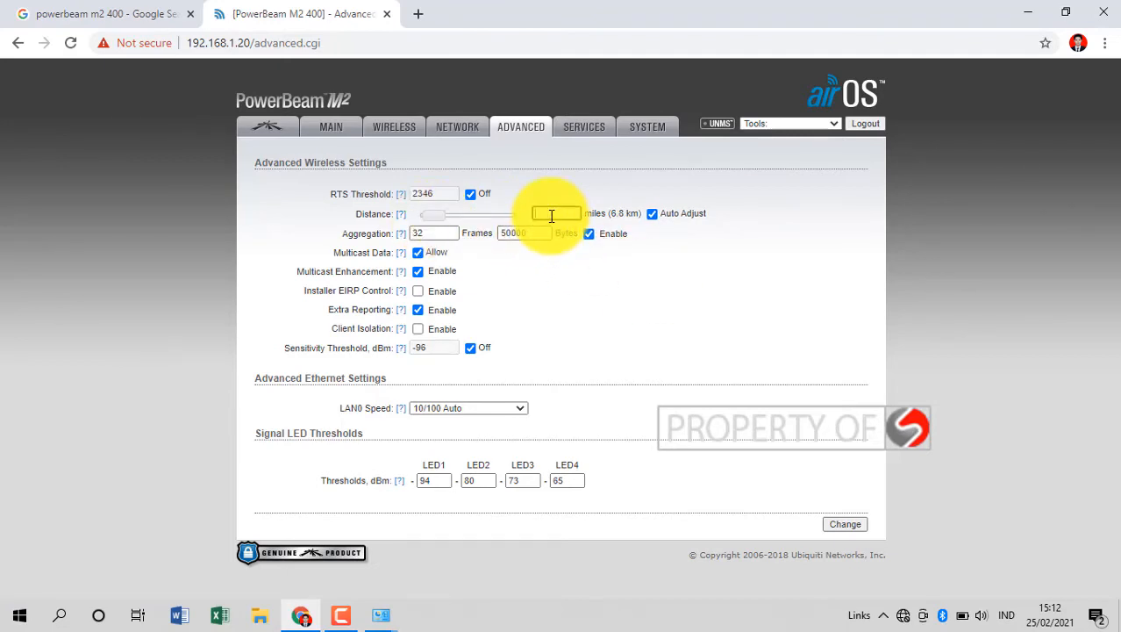
pyautogui.write('1')
pyautogui.click(602, 287)
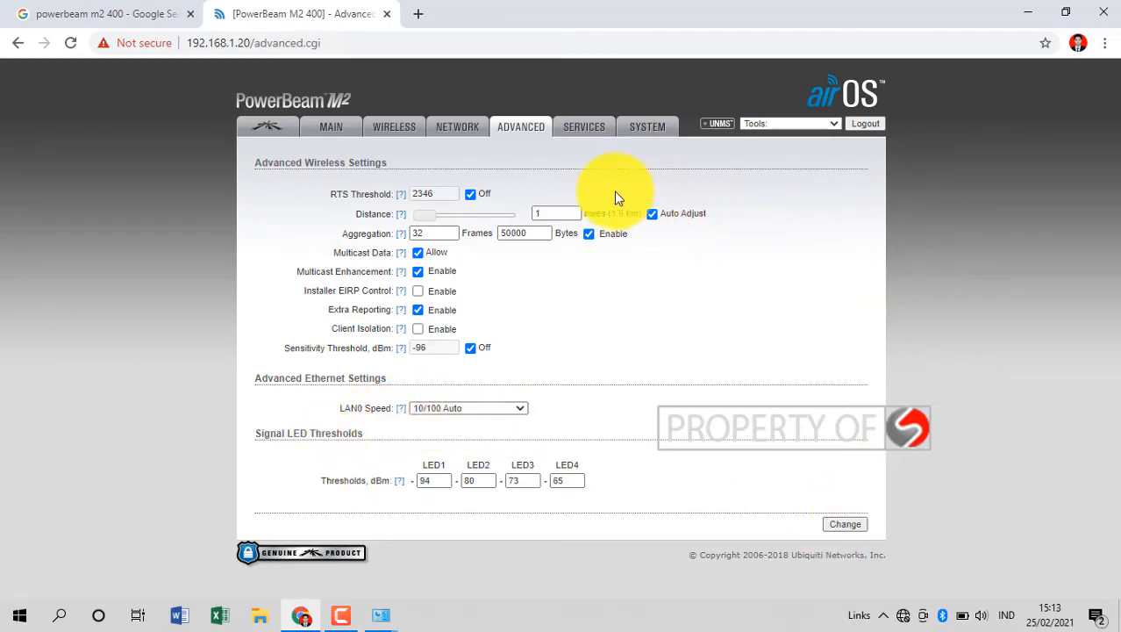
pyautogui.click(583, 129)
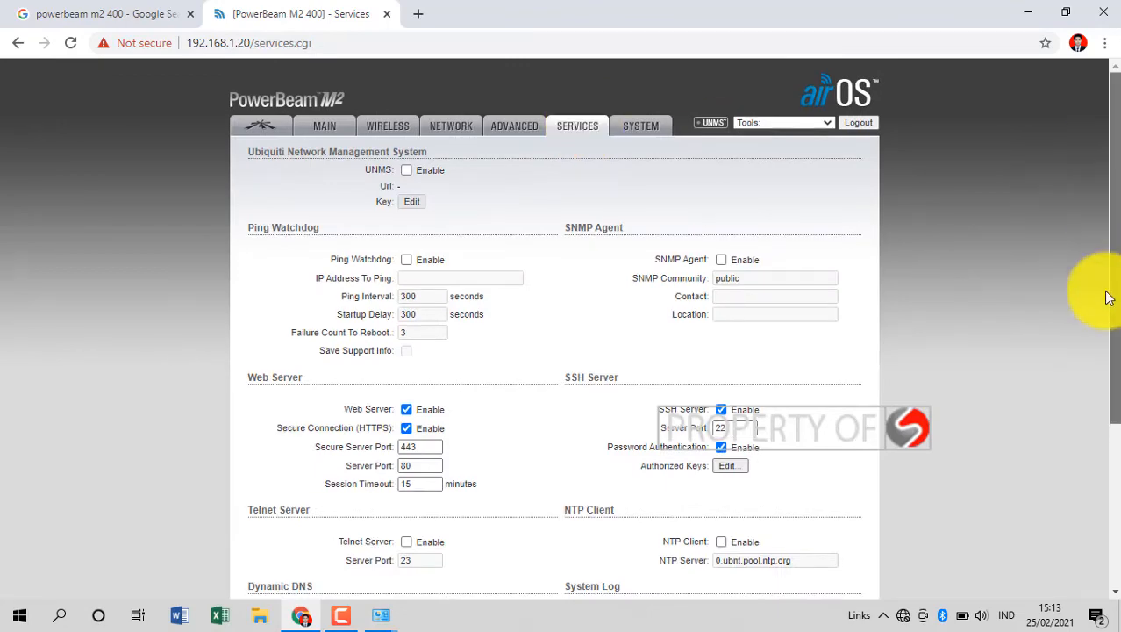
# On the System page, reveal the admin password fields and keep the GMT+07:00 Bangkok time zone.
pyautogui.scroll(-3, 1098, 351)
pyautogui.scroll(3, 1096, 386)
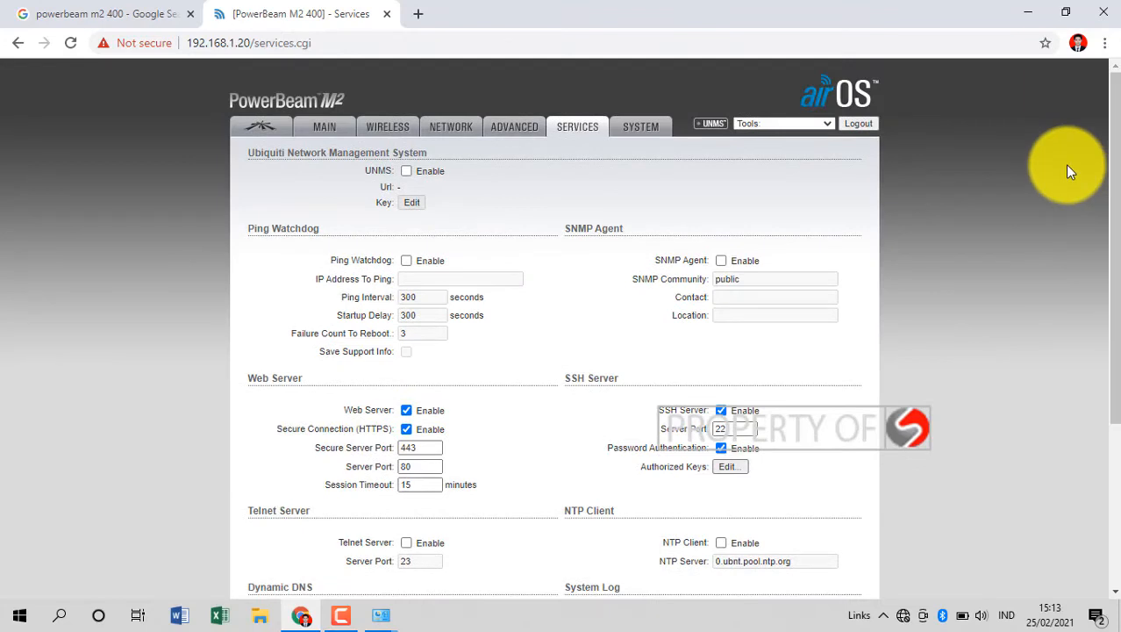
pyautogui.click(635, 130)
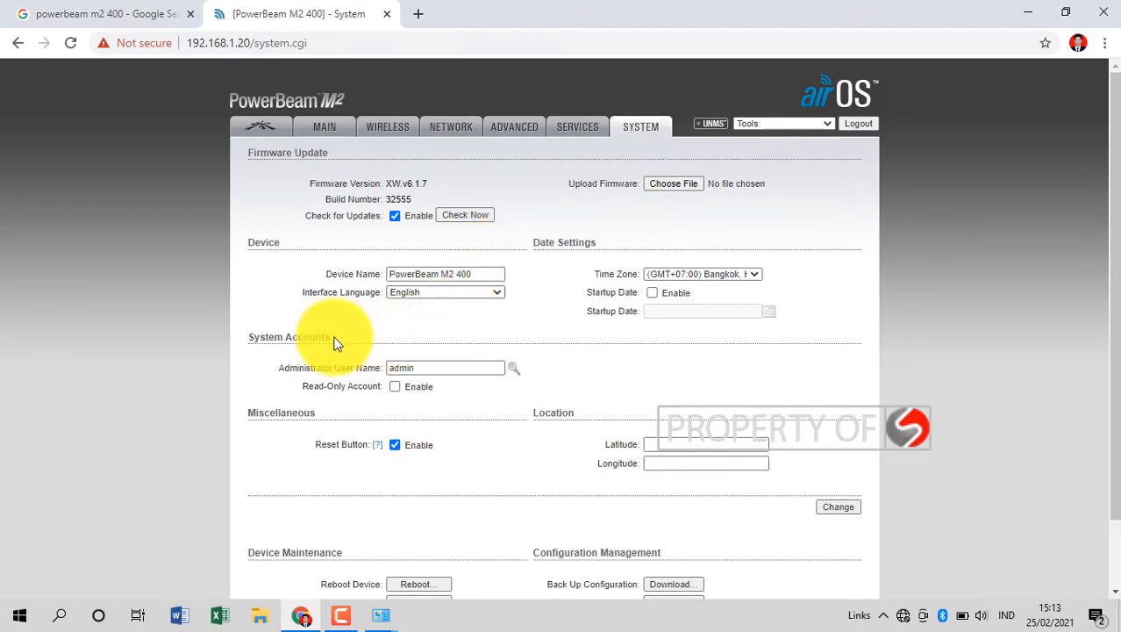
pyautogui.moveTo(257, 338); pyautogui.dragTo(378, 324)
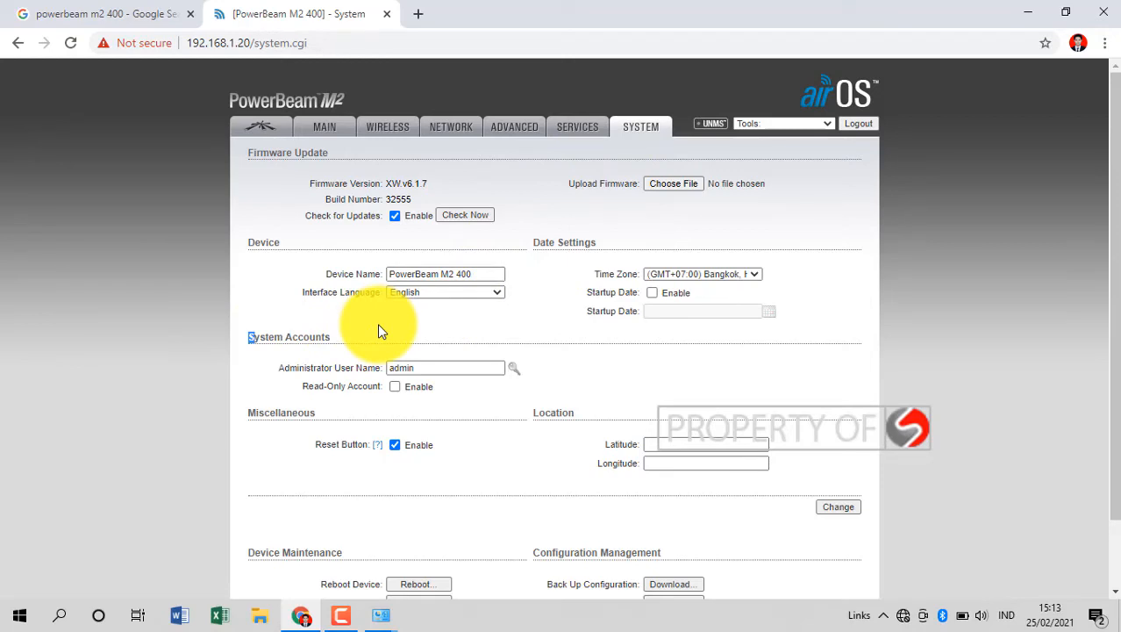
pyautogui.click(515, 369)
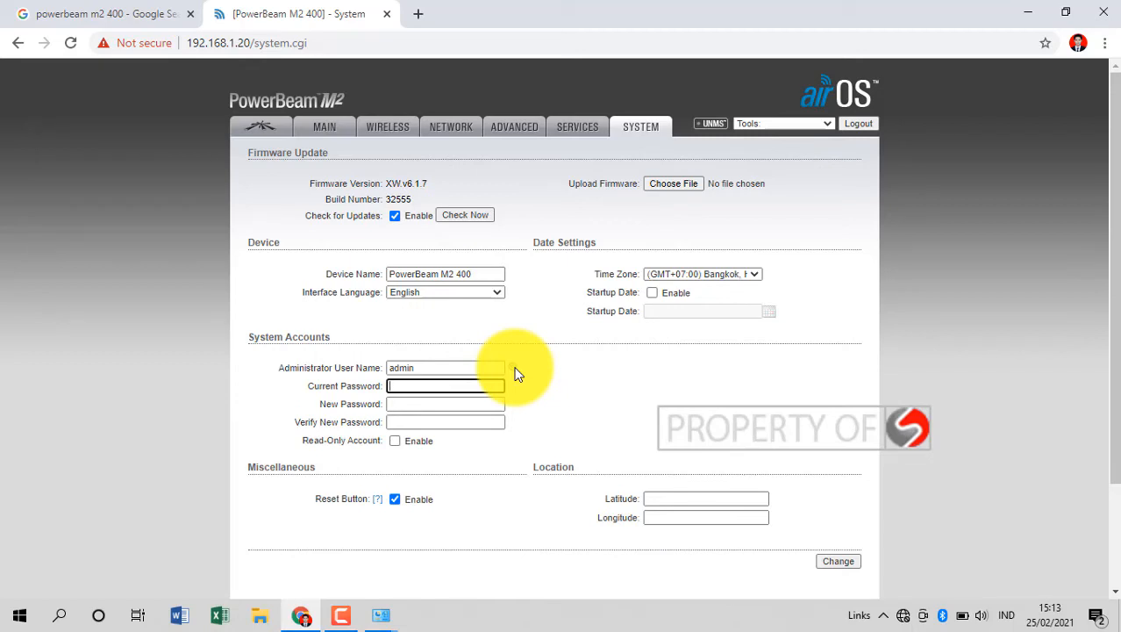
pyautogui.click(934, 442)
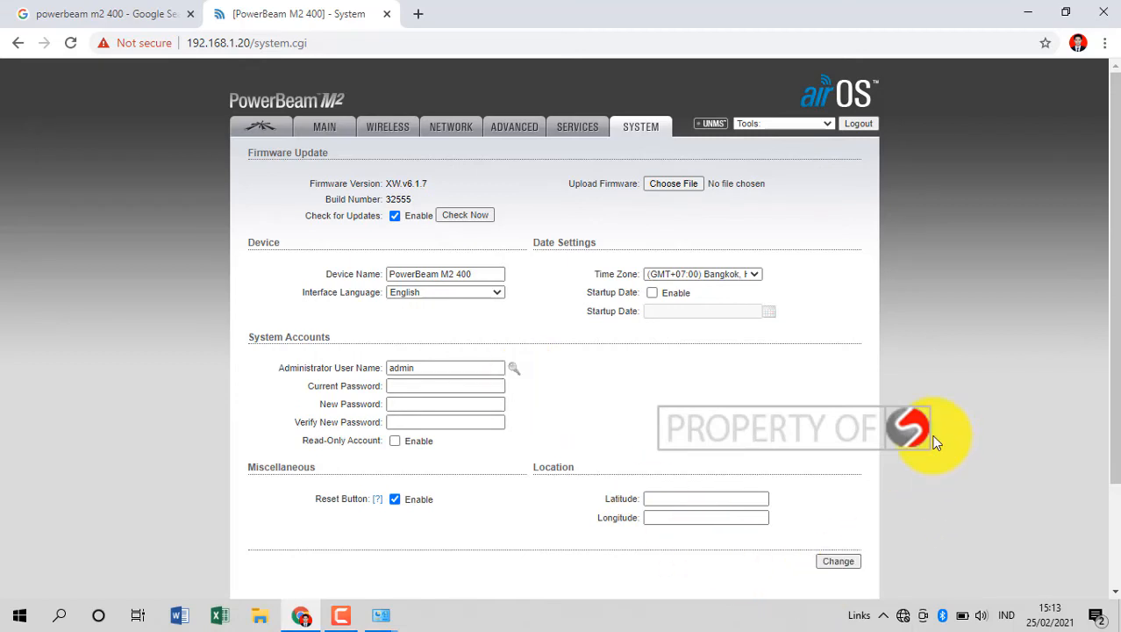
pyautogui.click(696, 274)
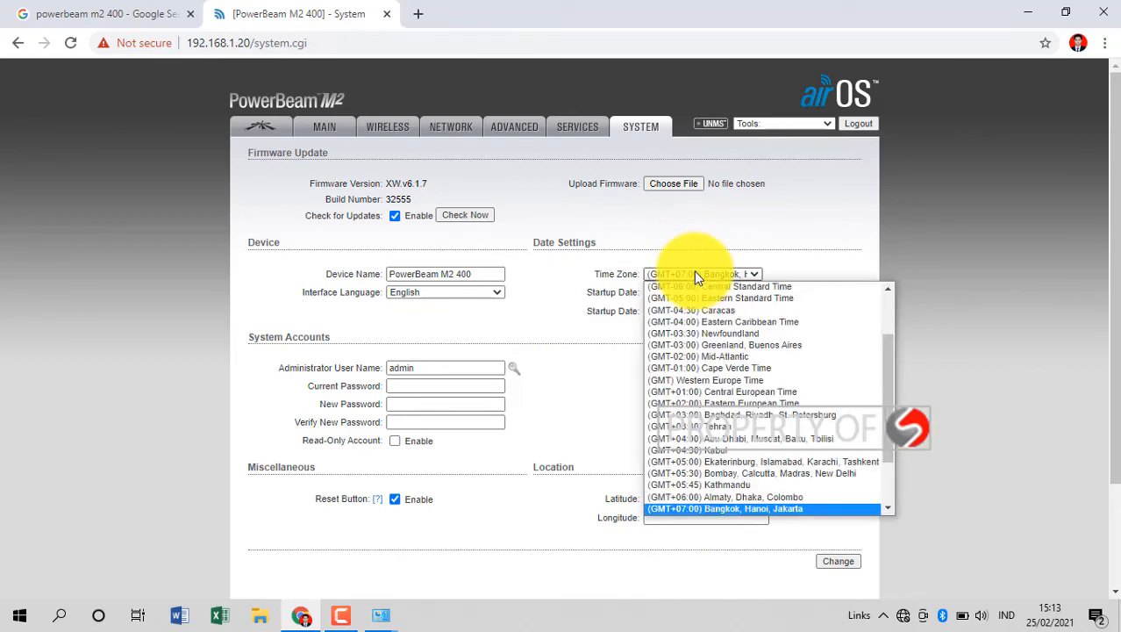
pyautogui.click(998, 264)
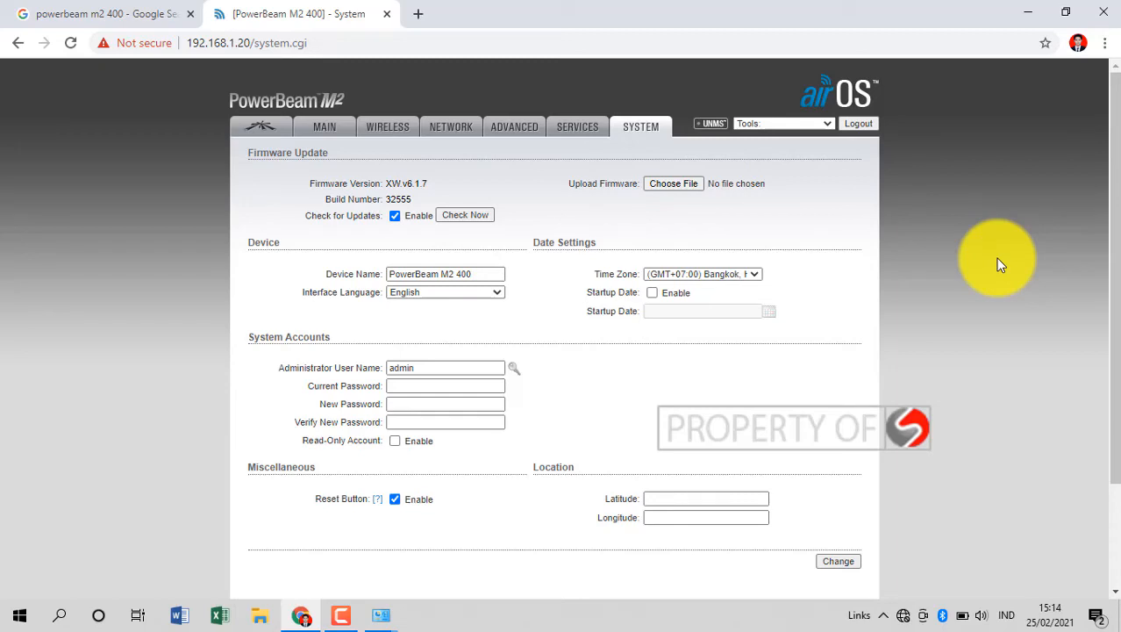
# Browse the PowerBeam M2 400 image results, then sign out of the airOS interface at 192.168.1.20.
pyautogui.click(45, 13)
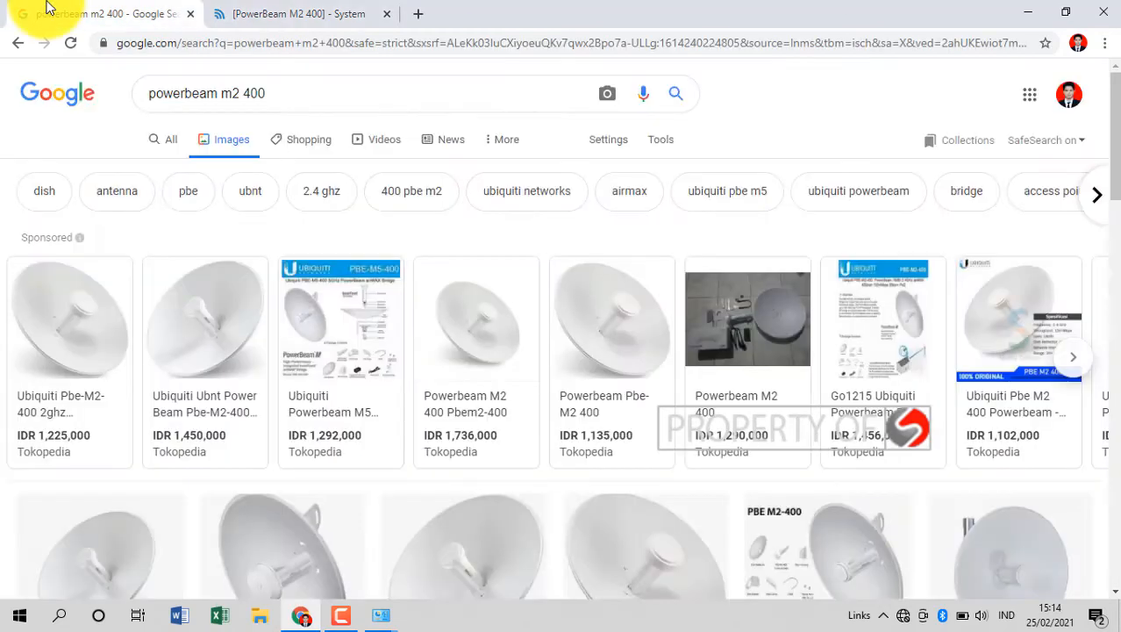
pyautogui.moveTo(313, 451)
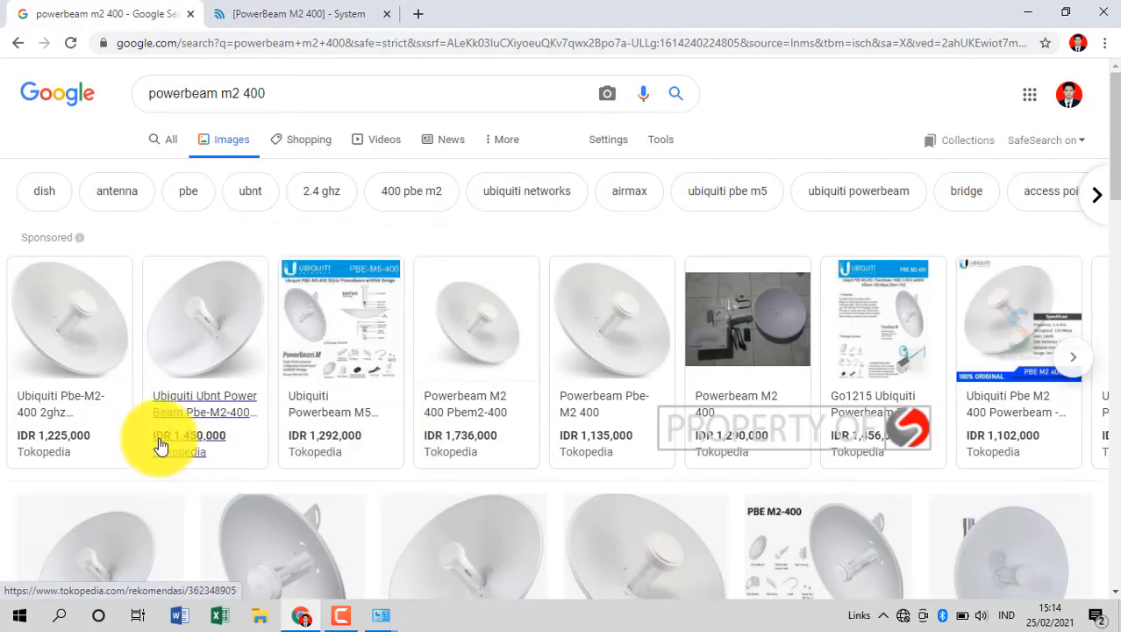
pyautogui.moveTo(172, 445)
pyautogui.click(290, 9)
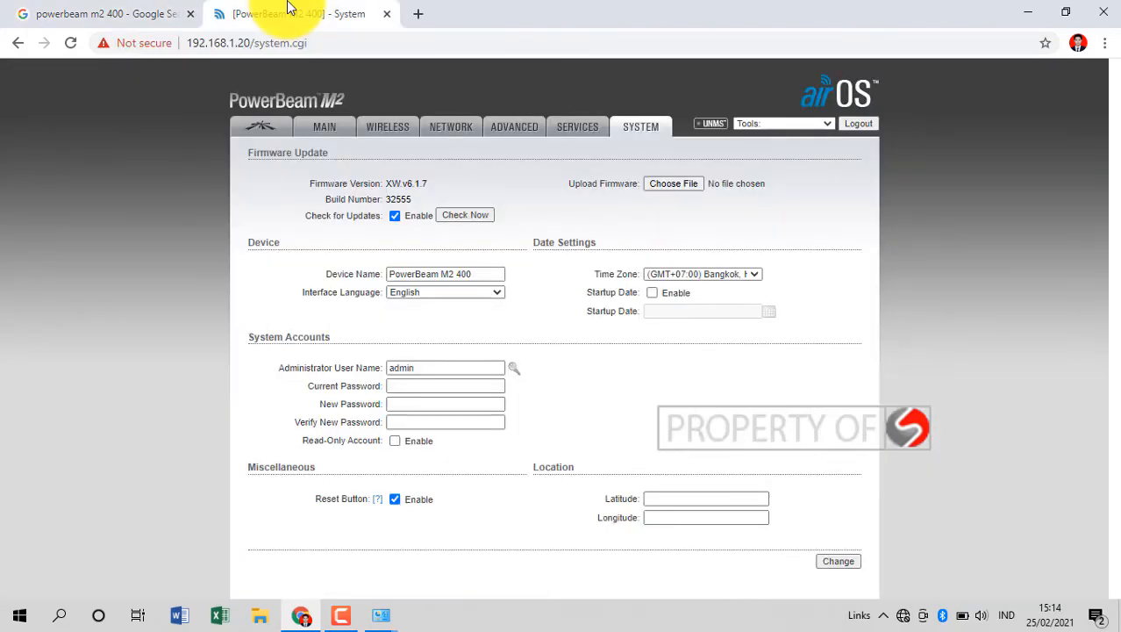
pyautogui.click(858, 123)
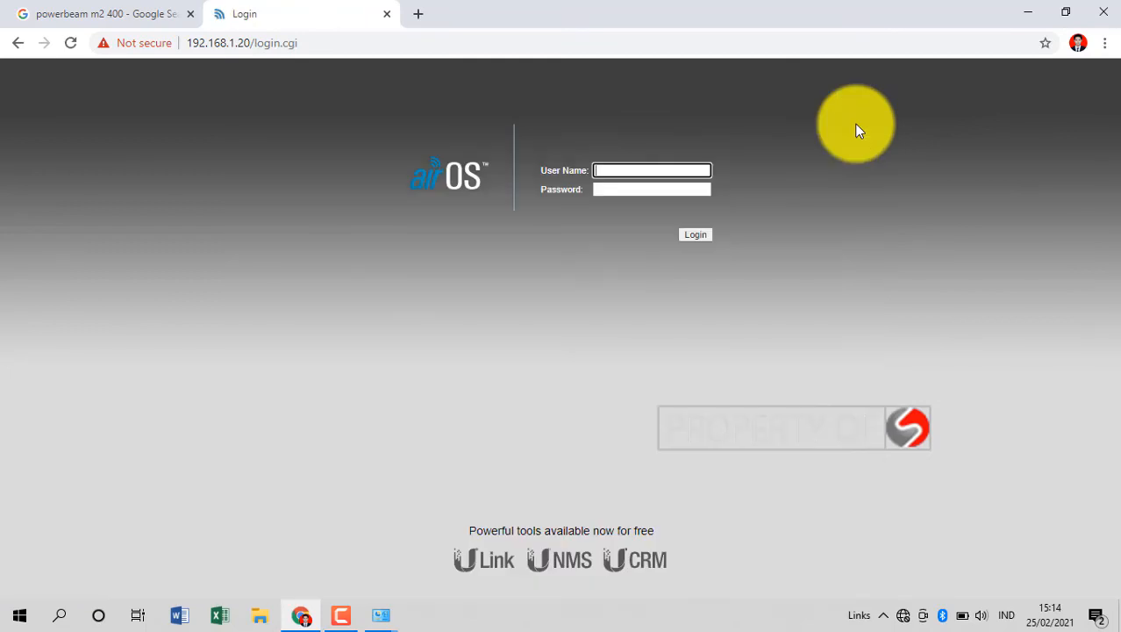
# Switch the Ethernet adapter's IPv4 settings back to obtaining IP and DNS addresses automatically.
pyautogui.click(381, 615)
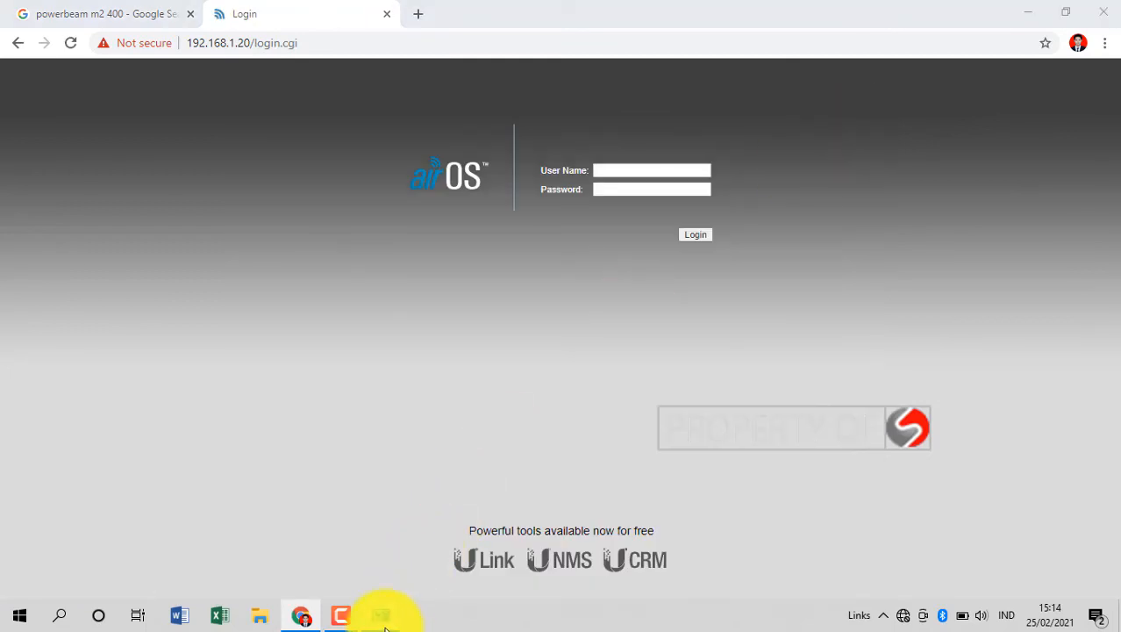
pyautogui.click(454, 536)
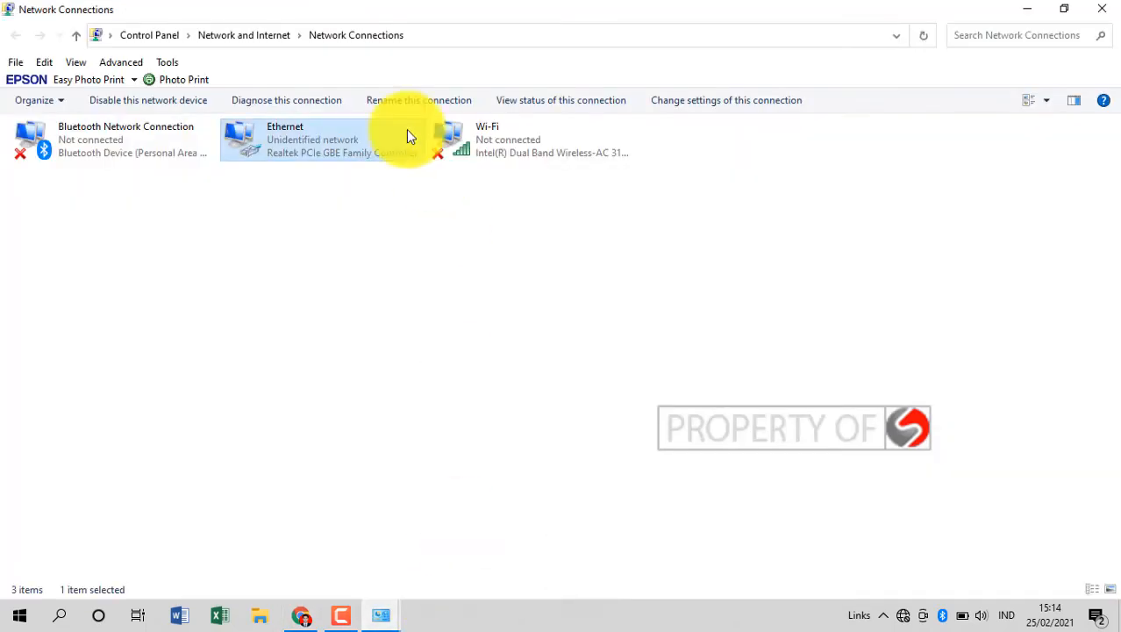
pyautogui.rightClick(321, 149)
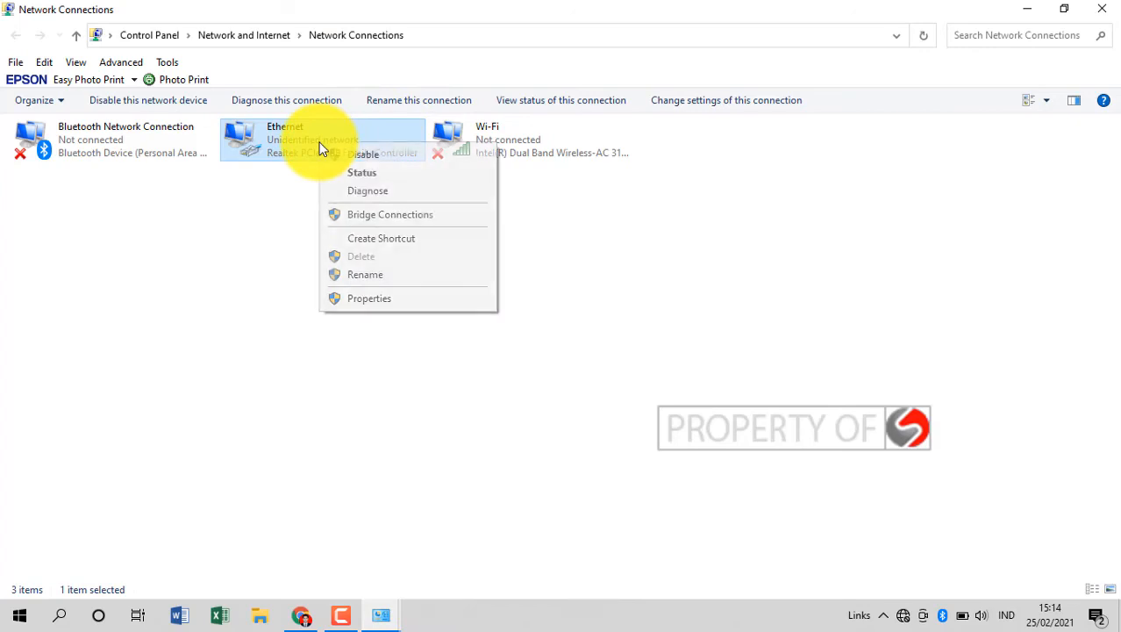
pyautogui.click(375, 298)
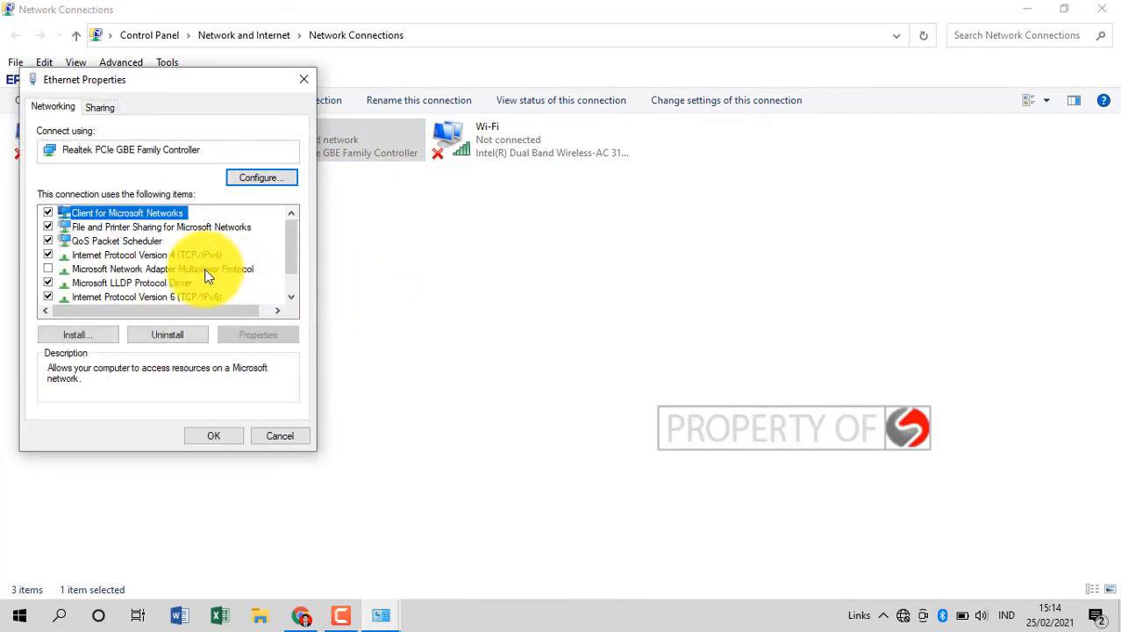
pyautogui.doubleClick(167, 257)
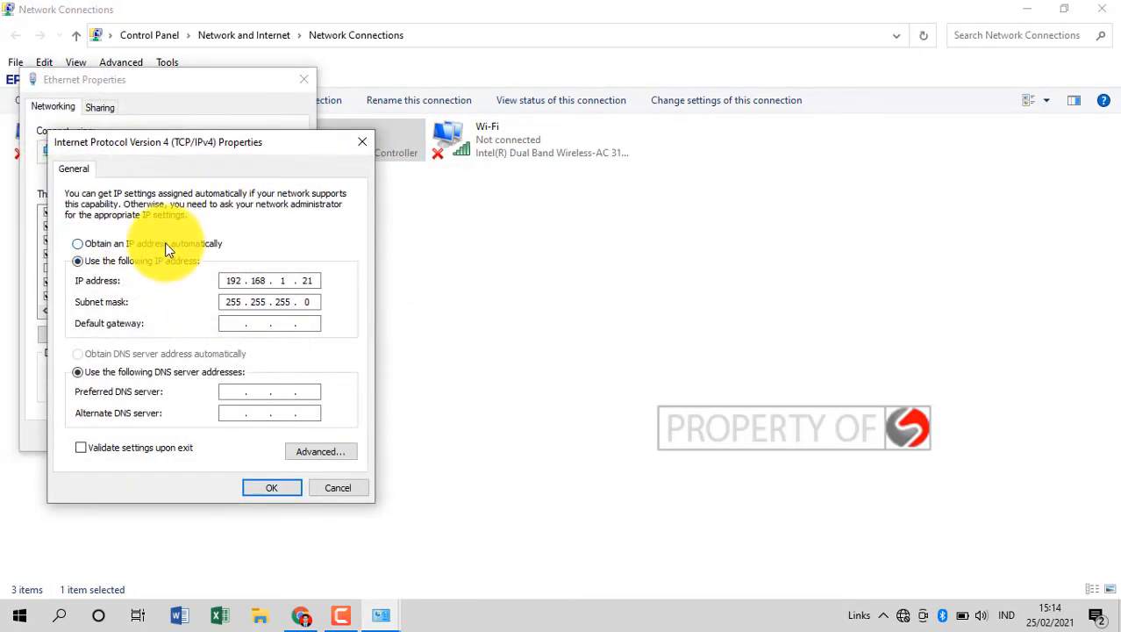
pyautogui.click(167, 245)
pyautogui.click(179, 351)
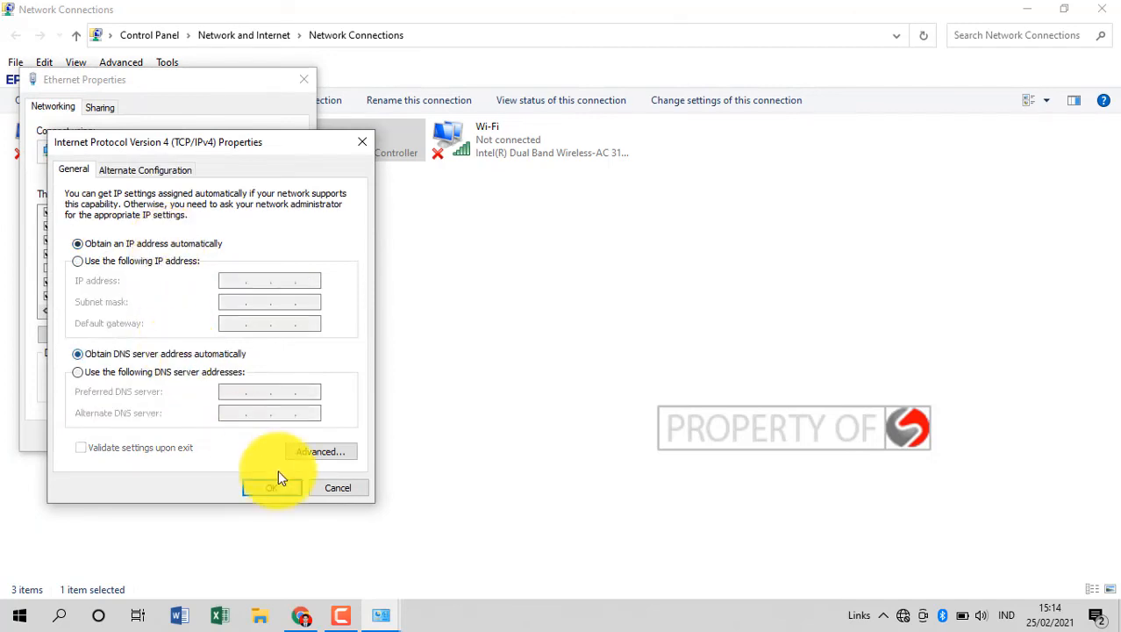
pyautogui.click(278, 481)
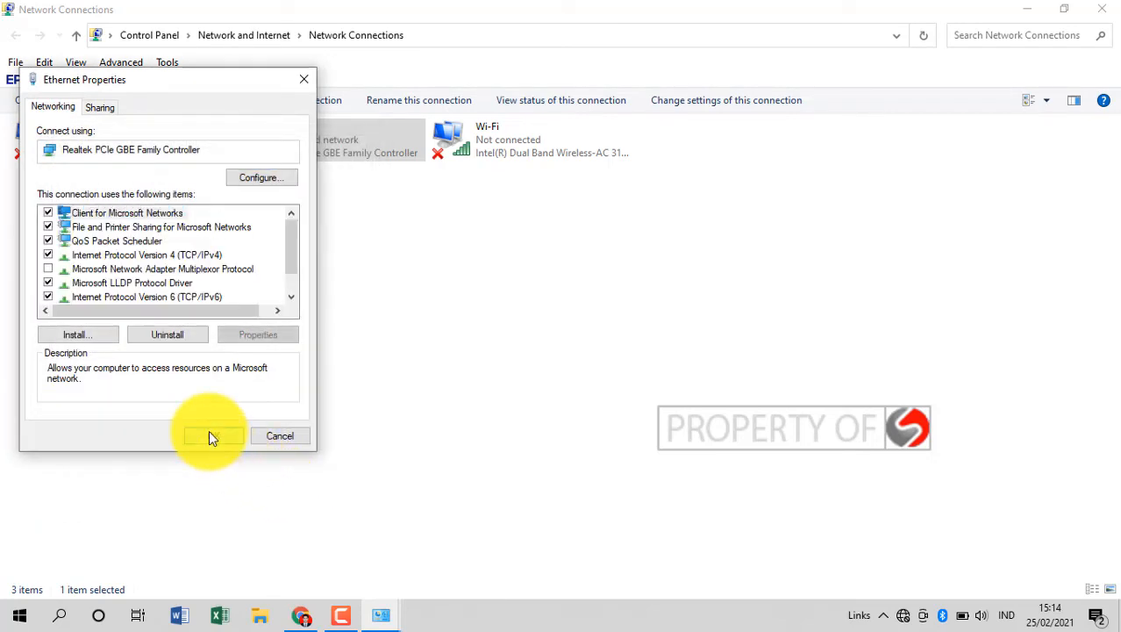
pyautogui.click(209, 433)
pyautogui.click(1033, 11)
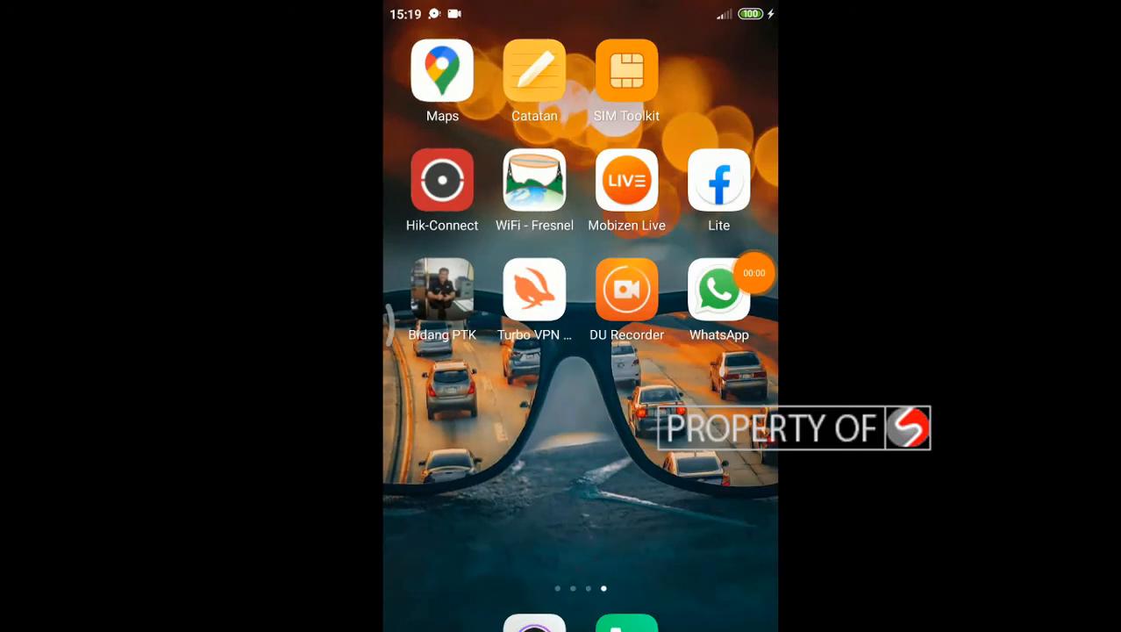
# Turn on the phone's Wi-Fi and connect it to the ONE network.
pyautogui.moveTo(580, 316); pyautogui.dragTo(581, 545)
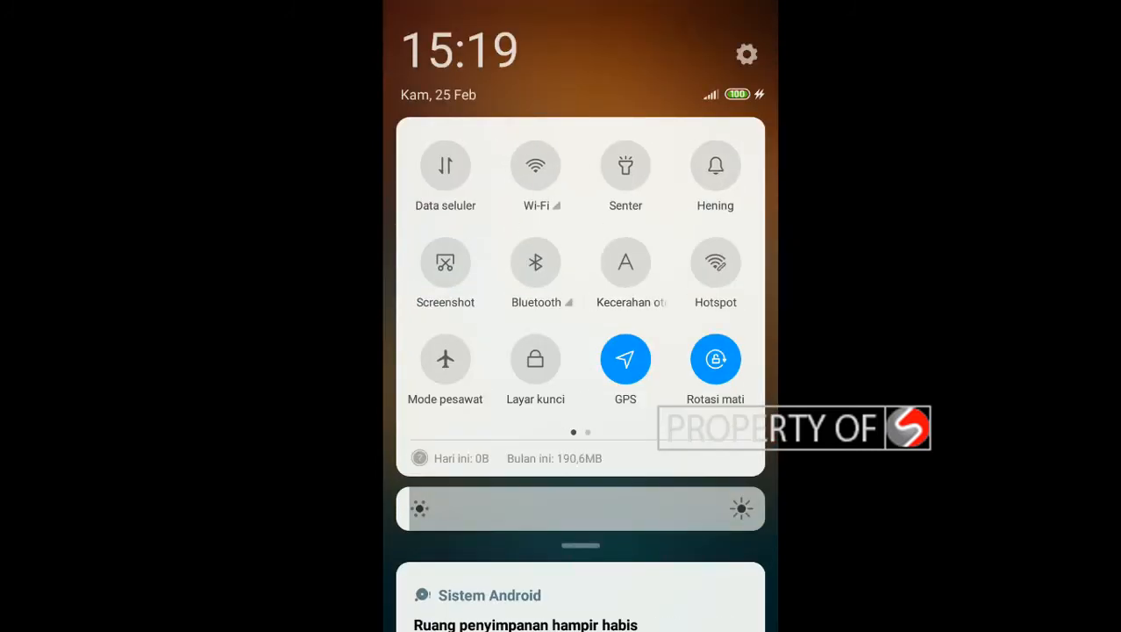
pyautogui.click(535, 165)
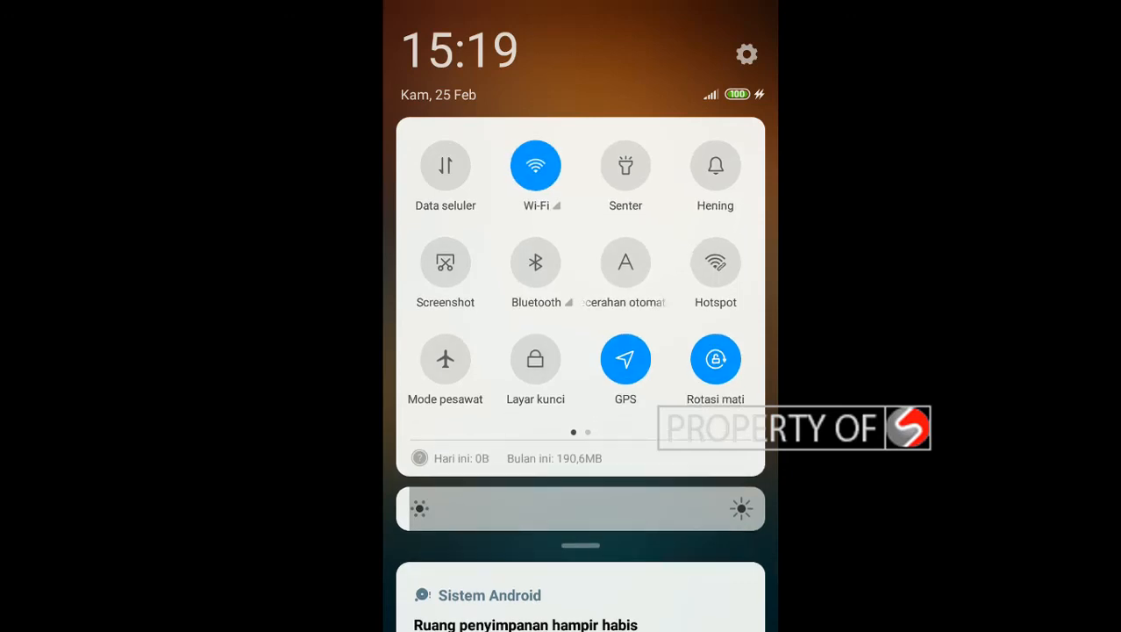
pyautogui.click(540, 206)
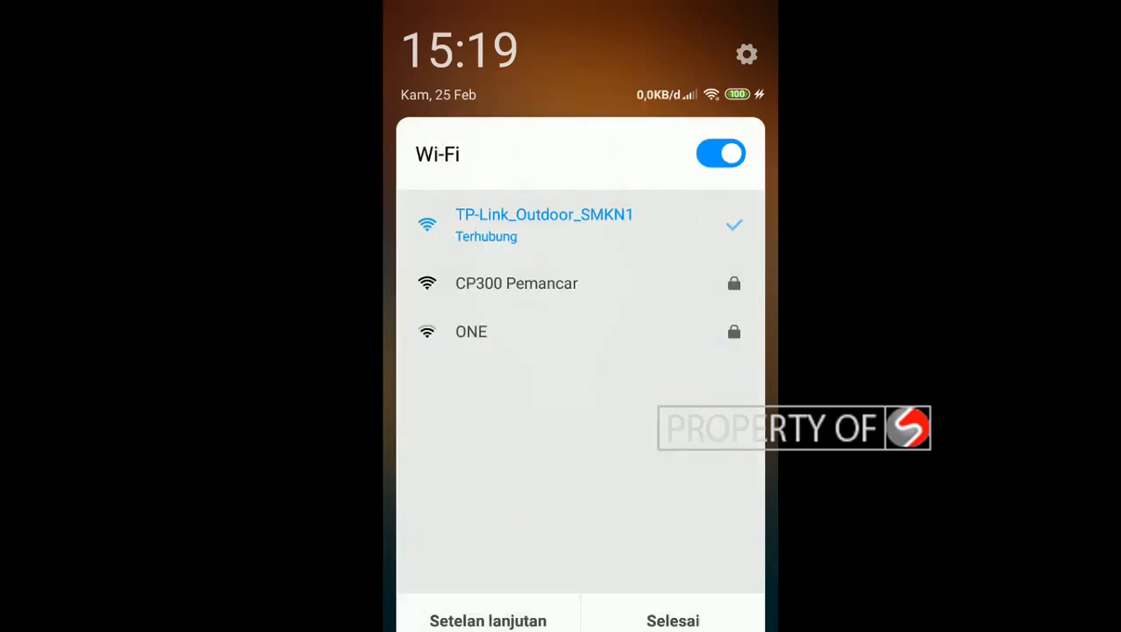
pyautogui.click(472, 331)
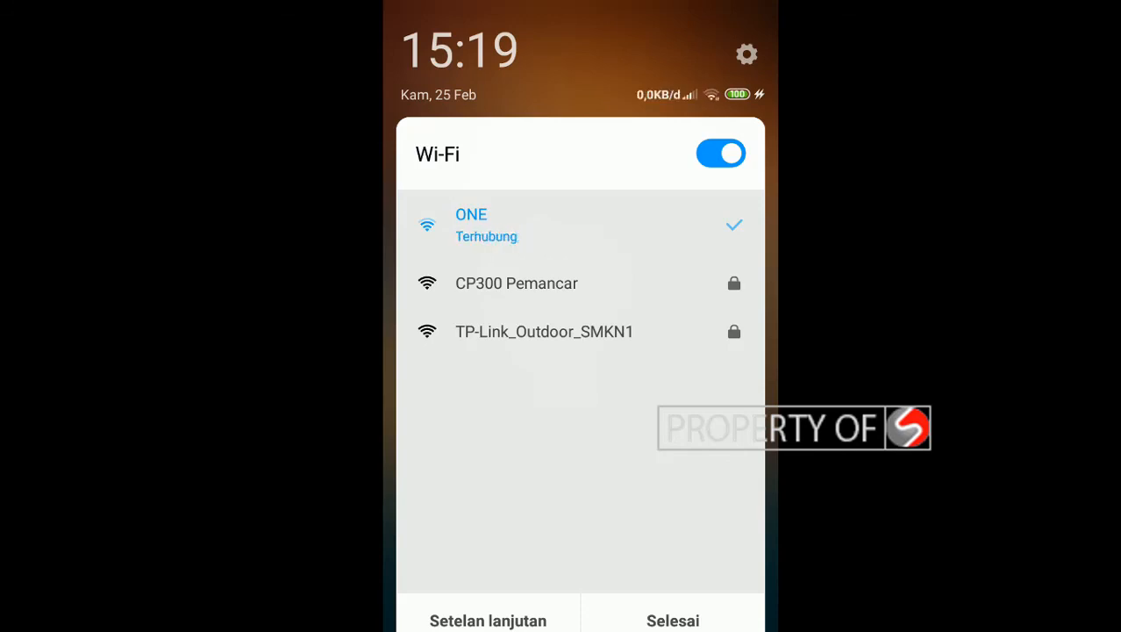
# Return to the first home screen and launch YouTube from the Google folder.
pyautogui.press('Escape')
pyautogui.press('Escape')
pyautogui.press('Escape')
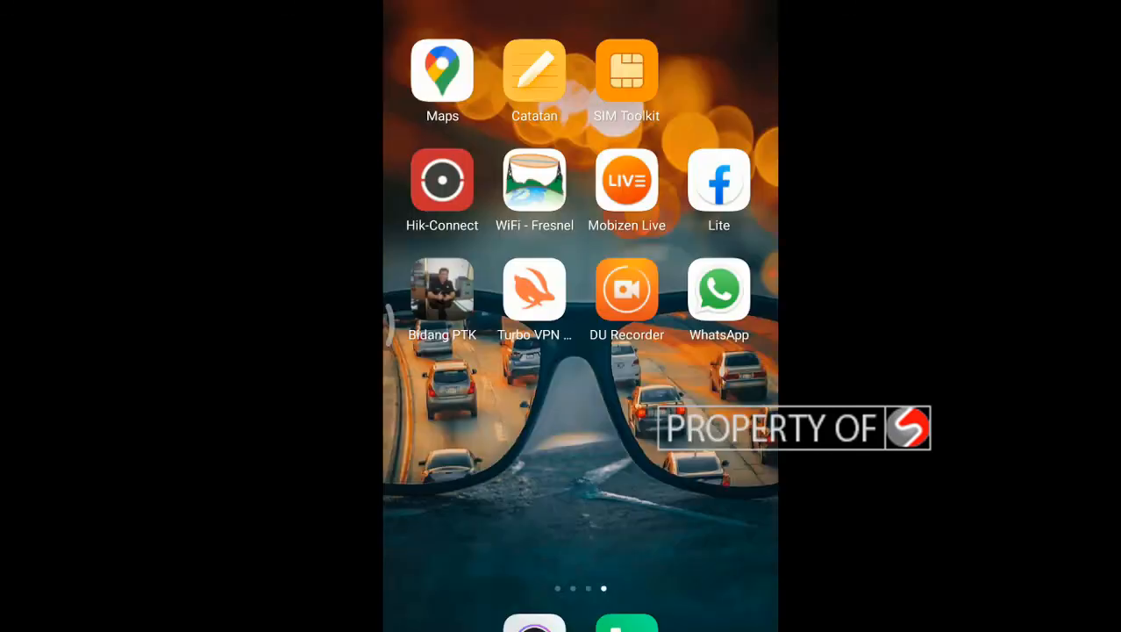
pyautogui.moveTo(474, 491); pyautogui.dragTo(702, 491)
pyautogui.moveTo(474, 491); pyautogui.dragTo(702, 491)
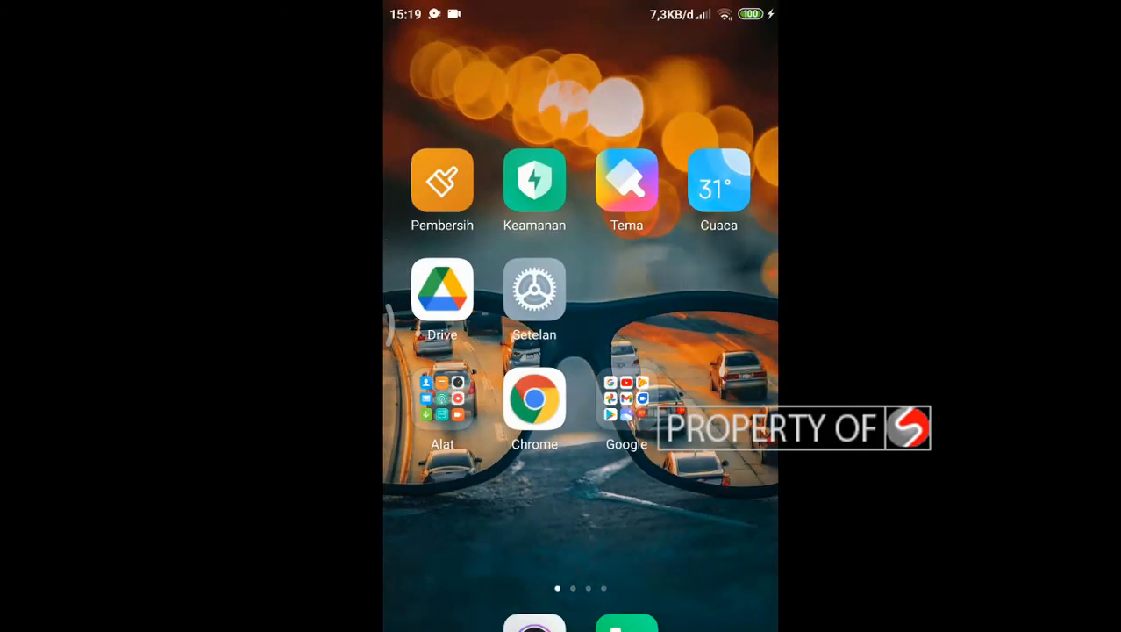
pyautogui.click(627, 404)
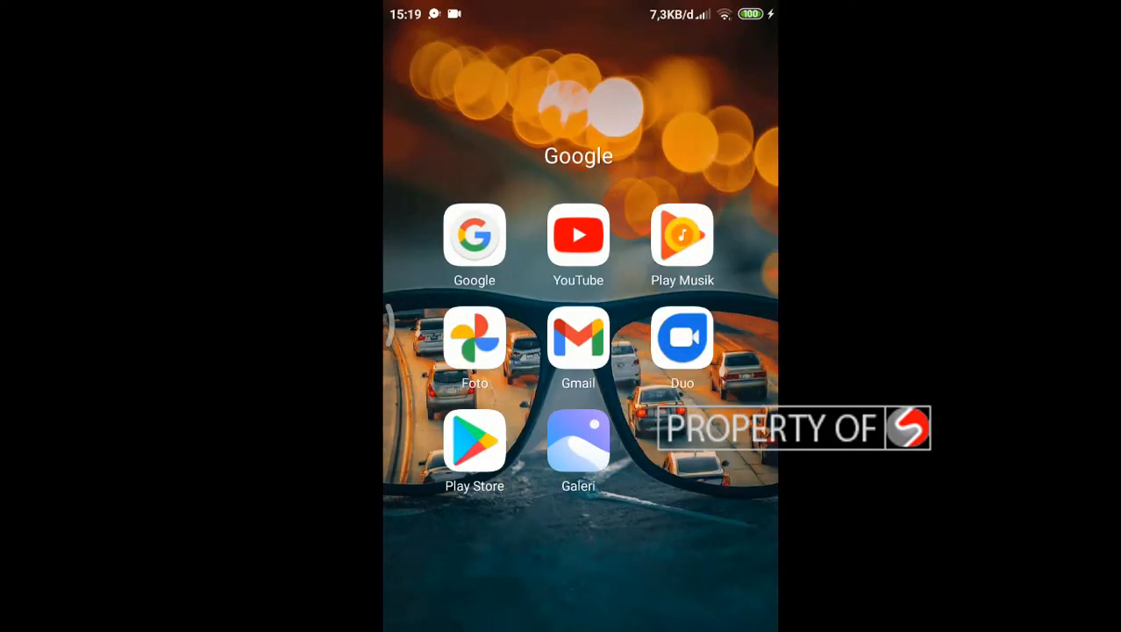
pyautogui.click(578, 235)
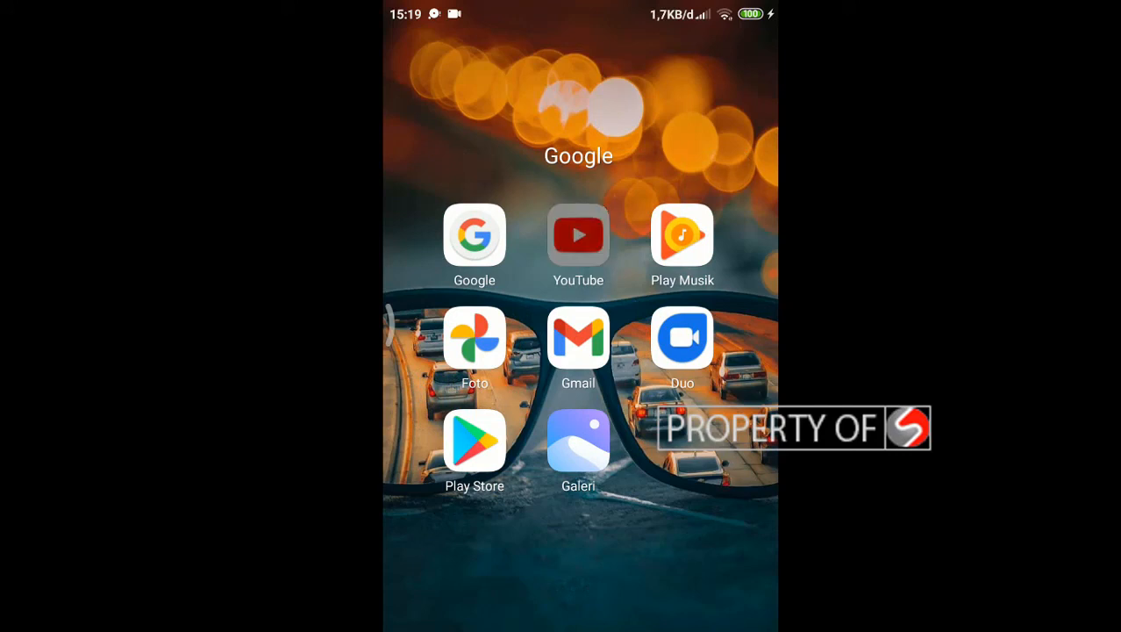